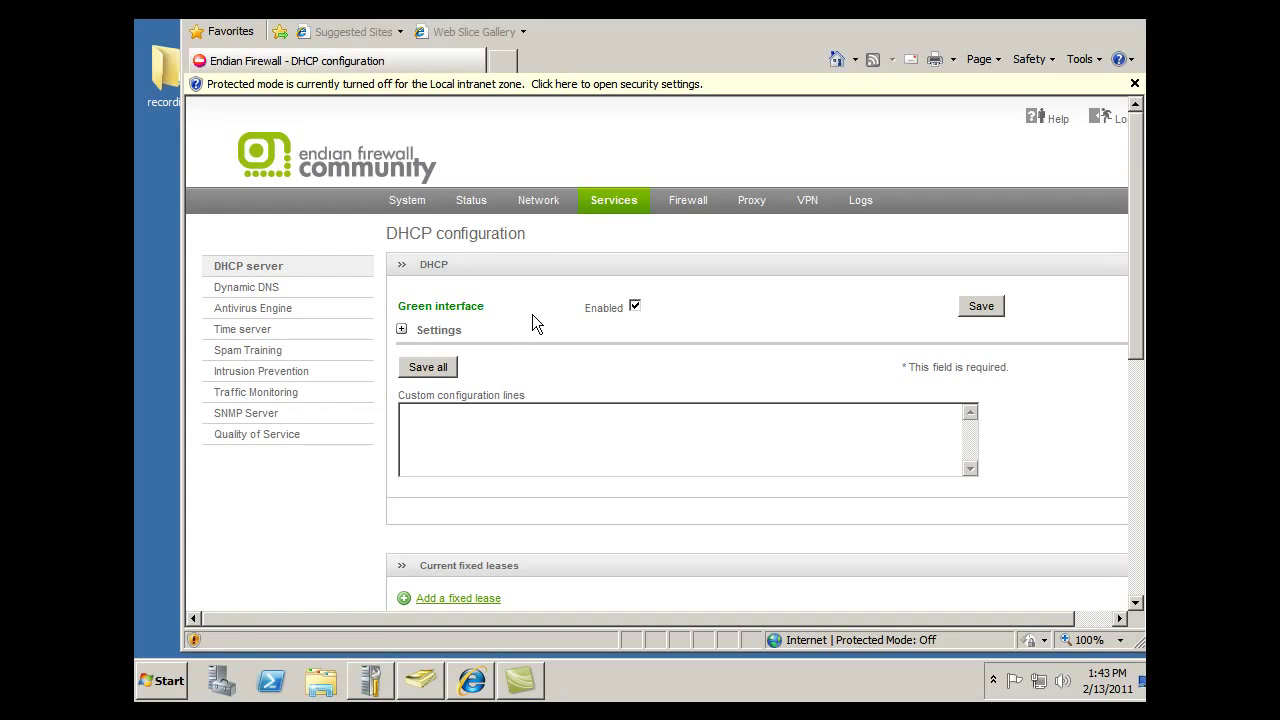
# Step: Expand the green interface's DHCP settings and examine its start and end addresses and default gateway
pyautogui.click(403, 330)
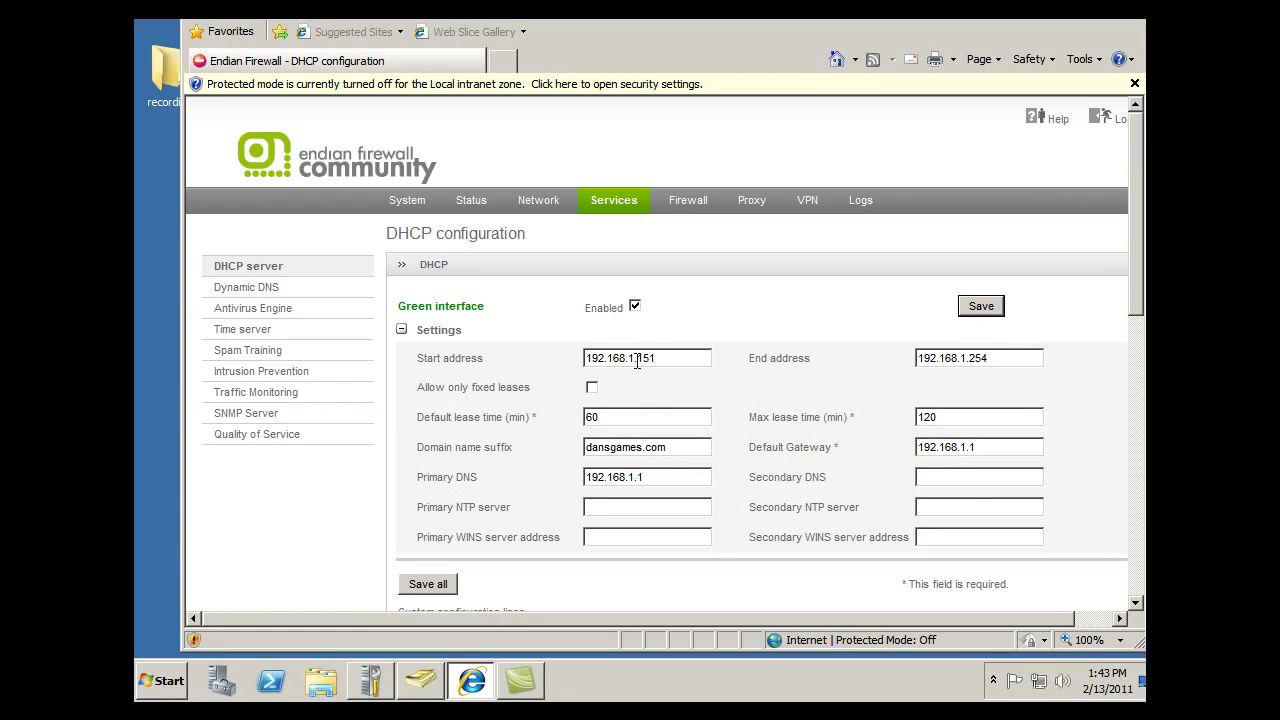
pyautogui.moveTo(635, 358); pyautogui.dragTo(660, 361)
pyautogui.moveTo(968, 358); pyautogui.dragTo(1003, 366)
pyautogui.moveTo(994, 447); pyautogui.dragTo(912, 447)
pyautogui.click(491, 490)
# Step: Switch to Active Directory Users and Computers and view the danslab.local domain
pyautogui.click(420, 680)
pyautogui.moveTo(905, 22); pyautogui.dragTo(888, 101)
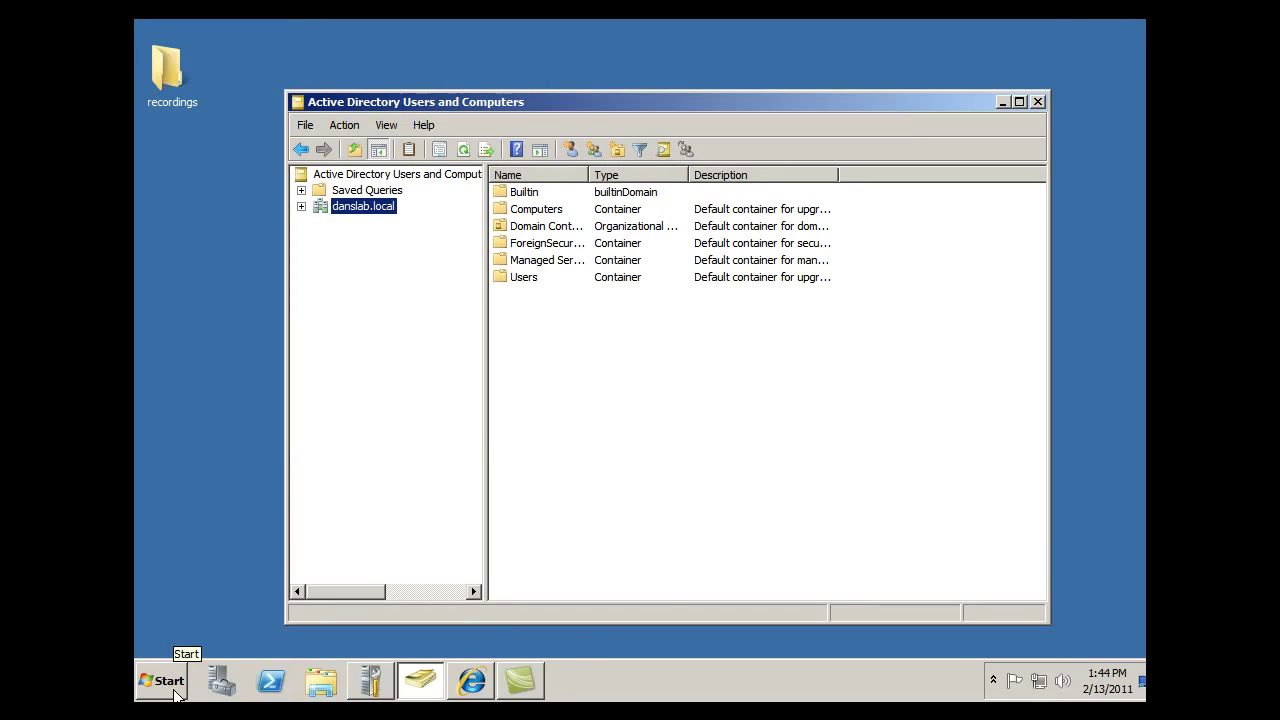
# Step: Open Server Manager and start adding a server role from the Roles Summary
pyautogui.click(221, 684)
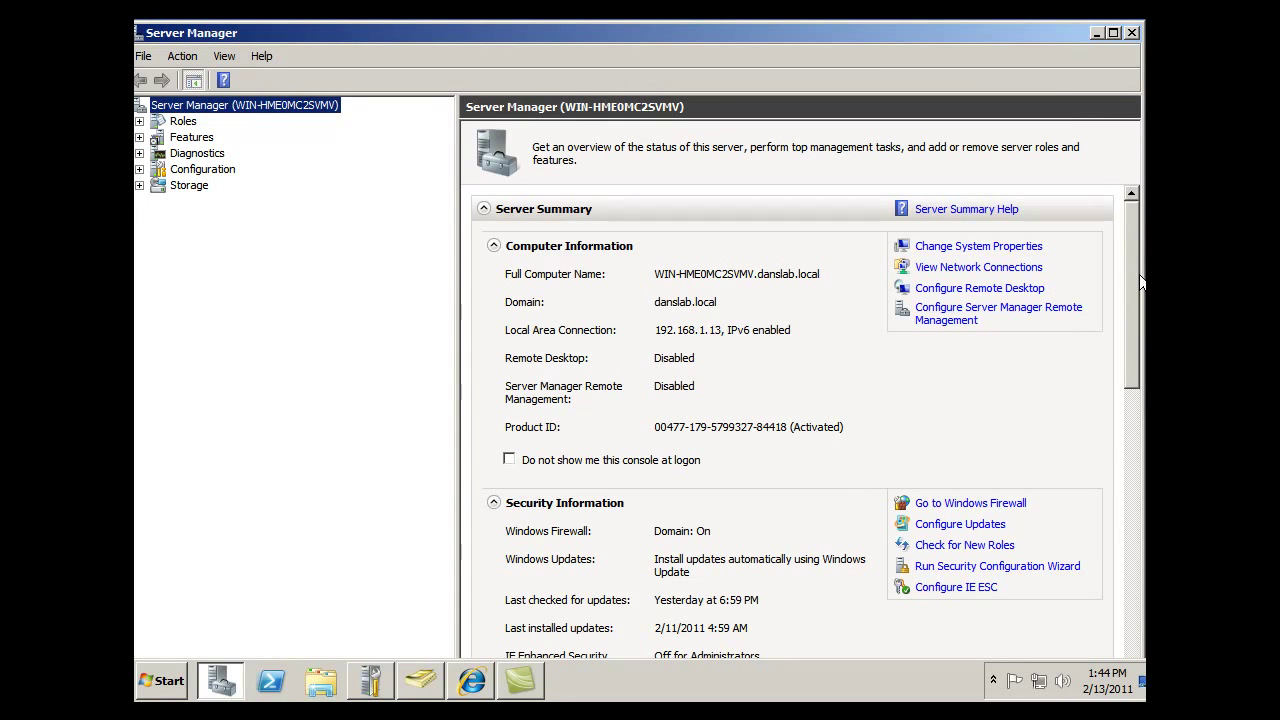
pyautogui.scroll(-6, 1136, 268)
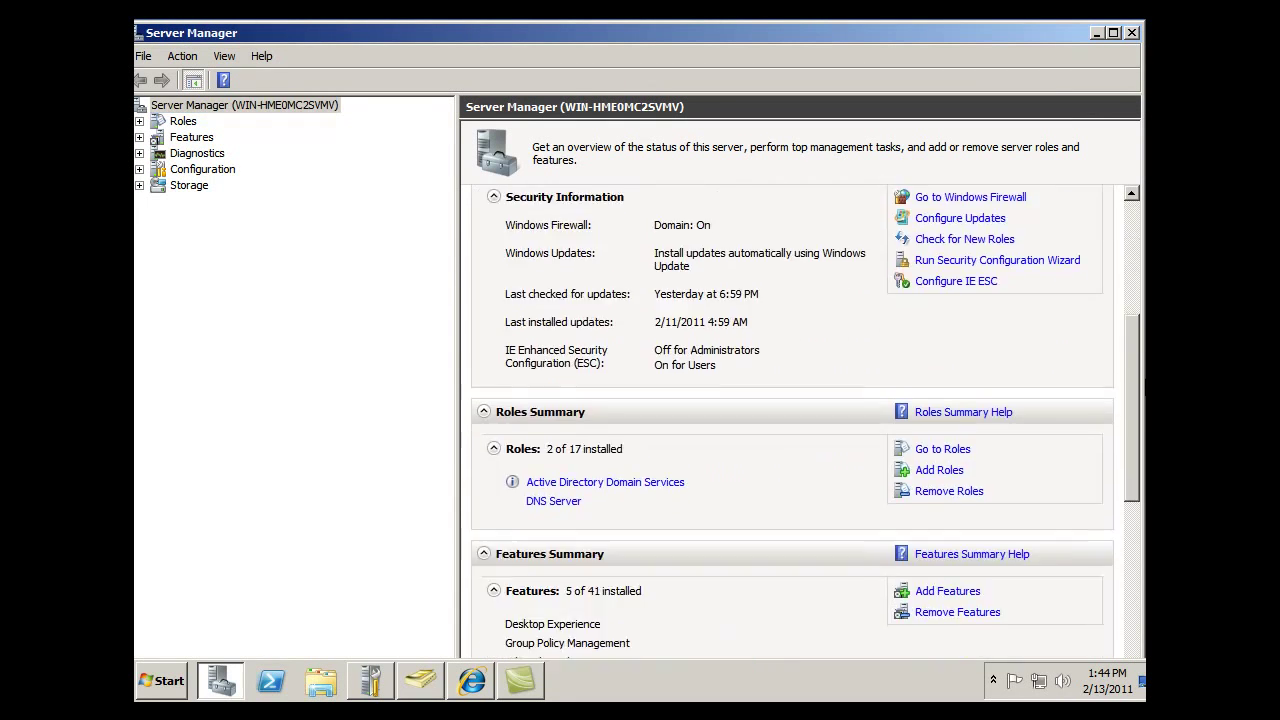
pyautogui.click(940, 470)
pyautogui.moveTo(689, 94); pyautogui.dragTo(706, 68)
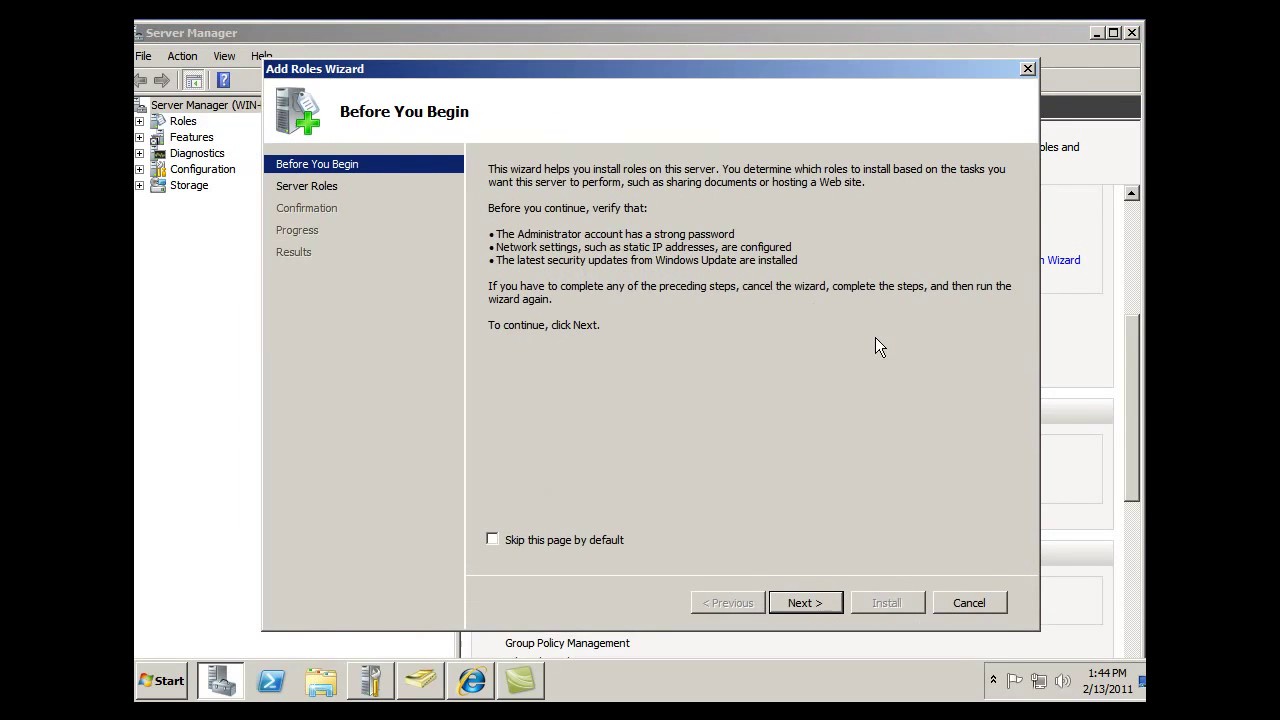
# Step: Choose DHCP Server as the role to install and continue past its introduction to the network connection bindings
pyautogui.click(806, 602)
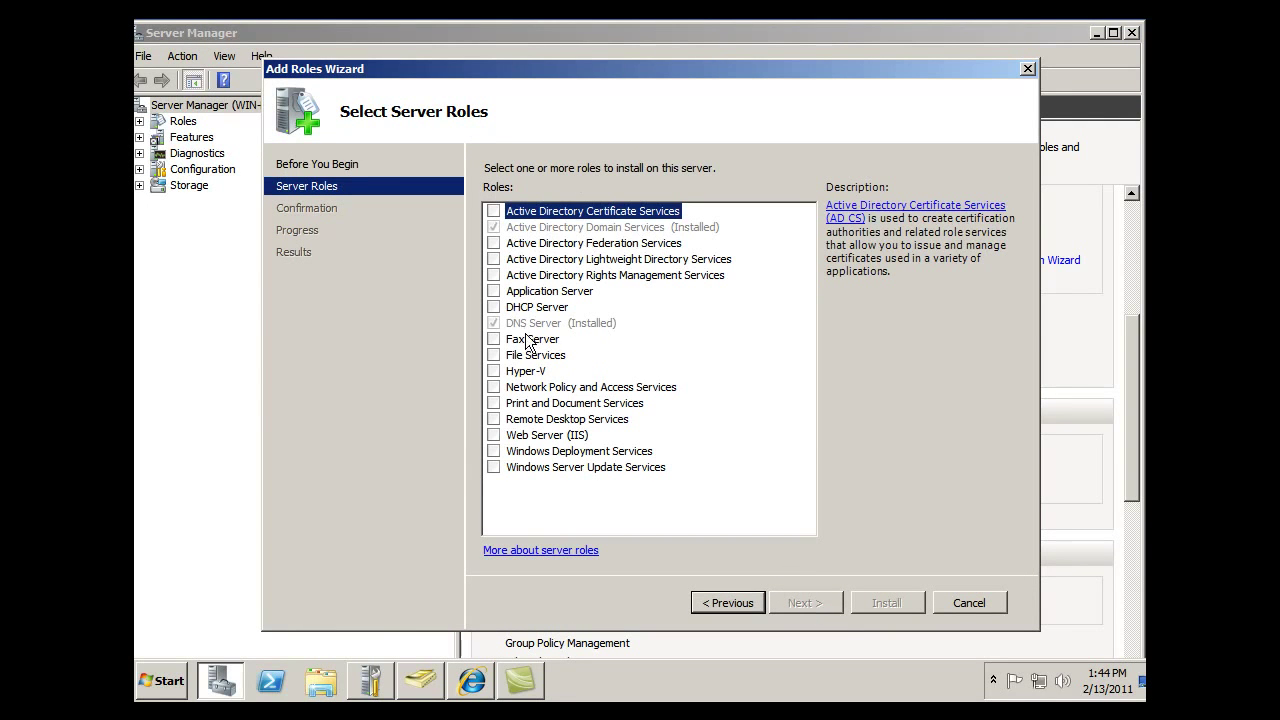
pyautogui.click(493, 307)
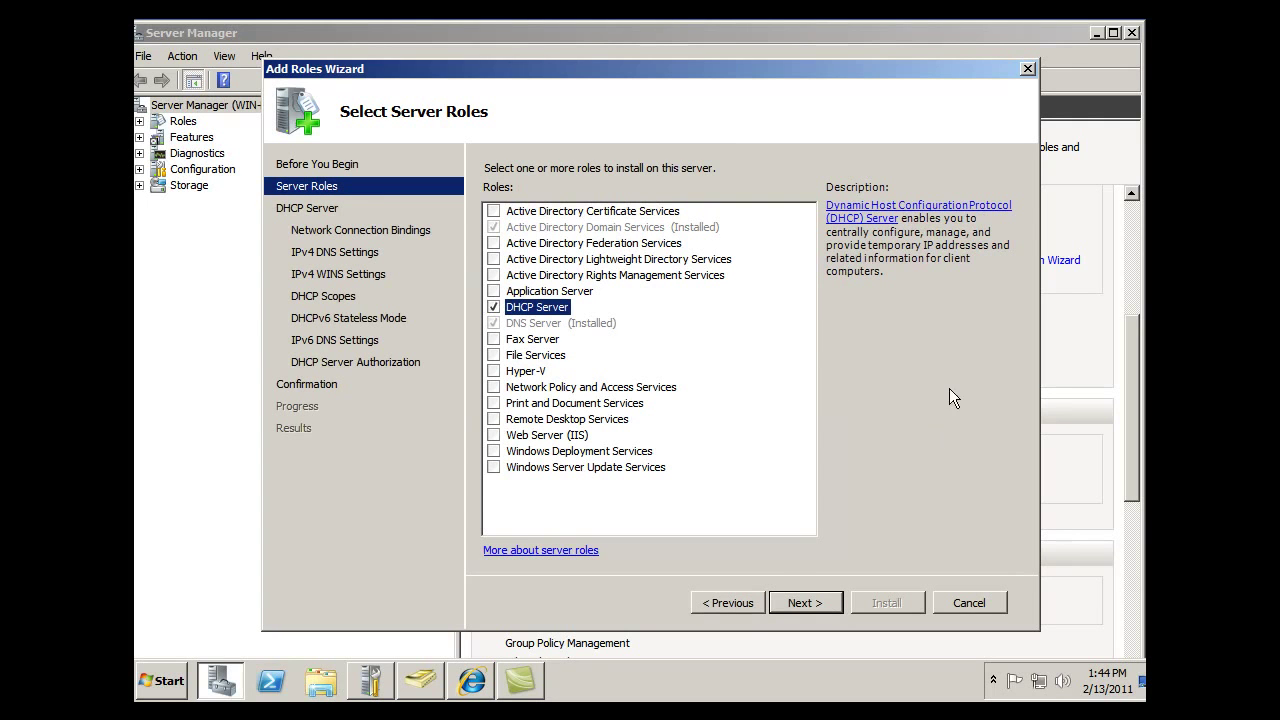
pyautogui.click(805, 603)
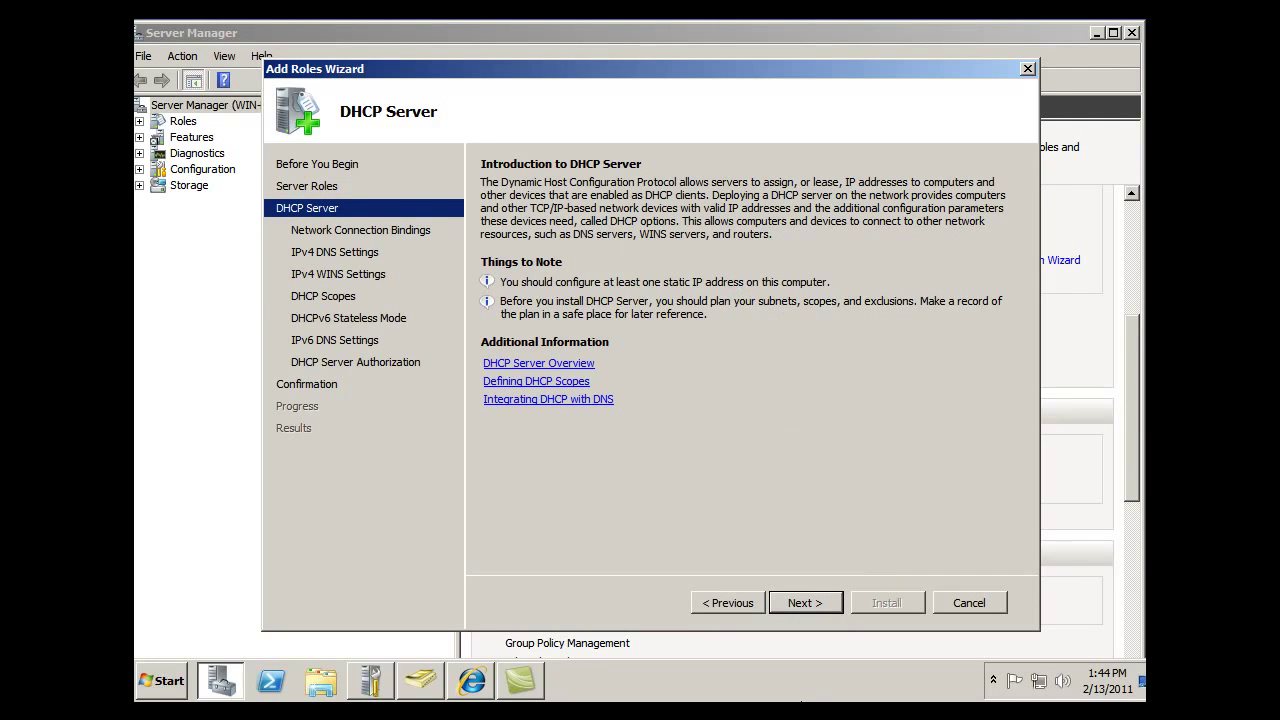
pyautogui.click(807, 603)
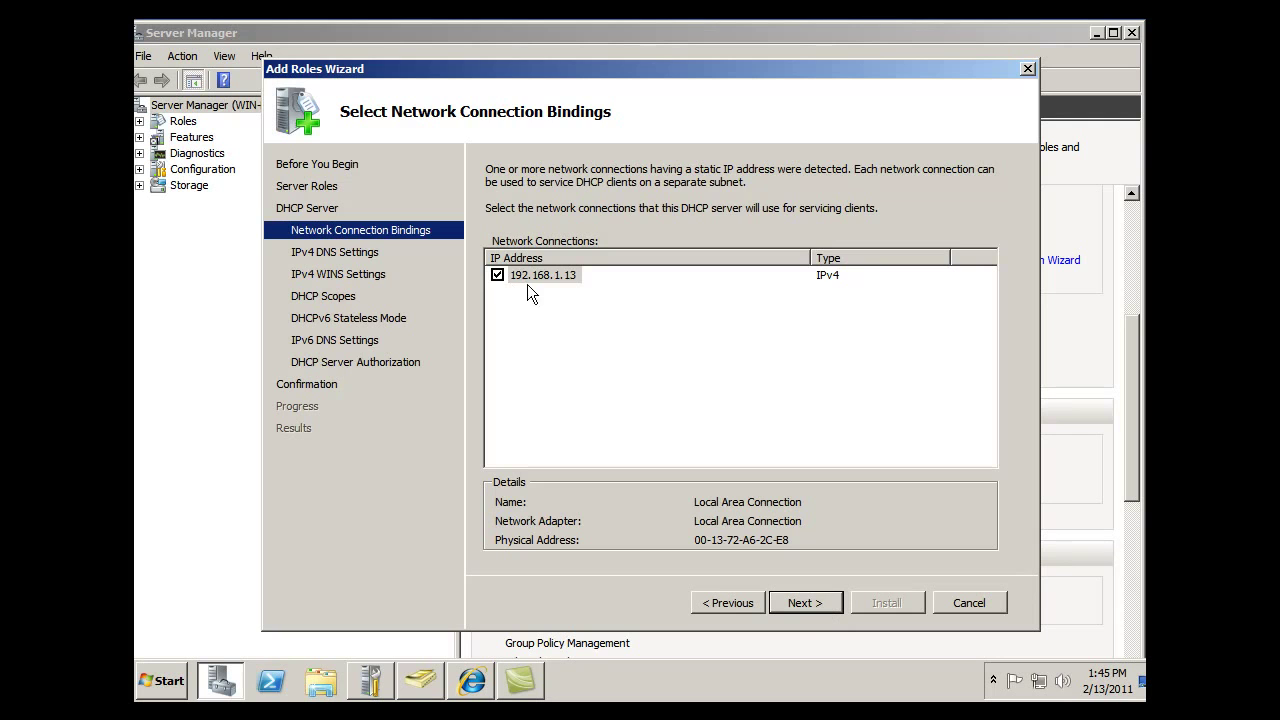
# Step: Accept the 192.168.1.13 binding, set the preferred IPv4 DNS server to 192.168.1.1, and keep WINS as not required
pyautogui.click(805, 603)
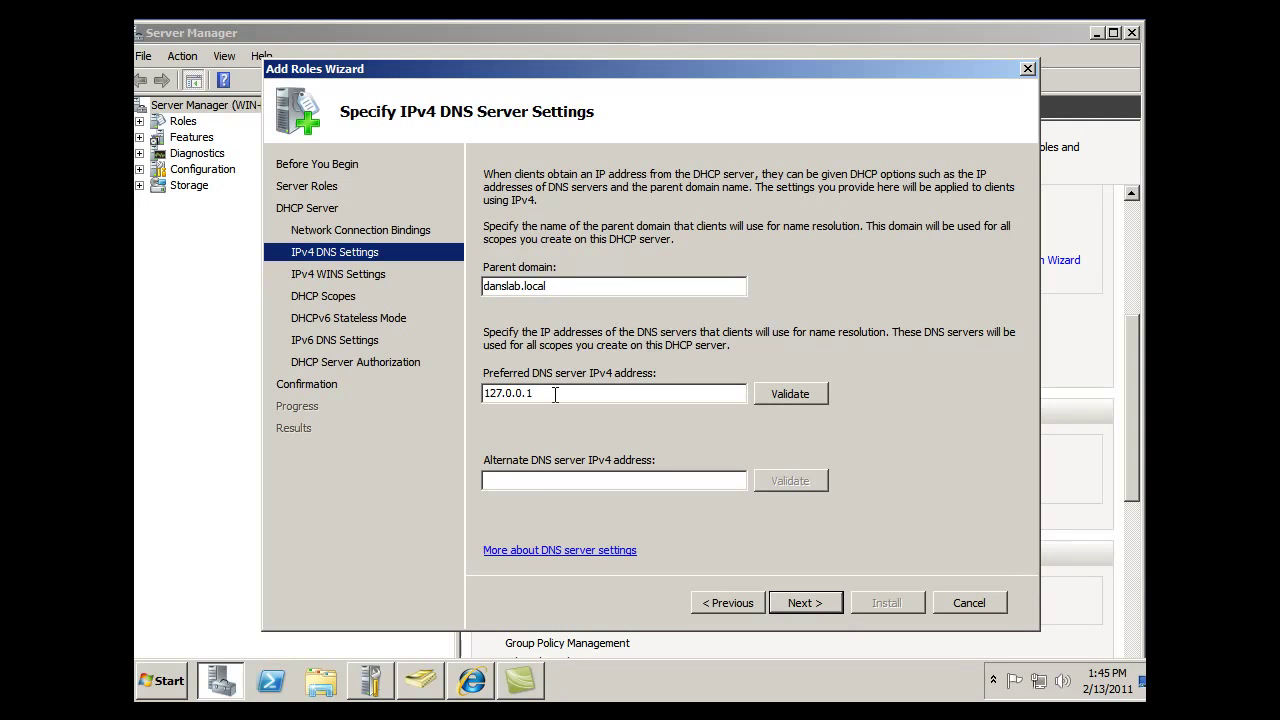
pyautogui.moveTo(542, 394); pyautogui.dragTo(418, 398)
pyautogui.write('192.168.1.1')
pyautogui.click(818, 605)
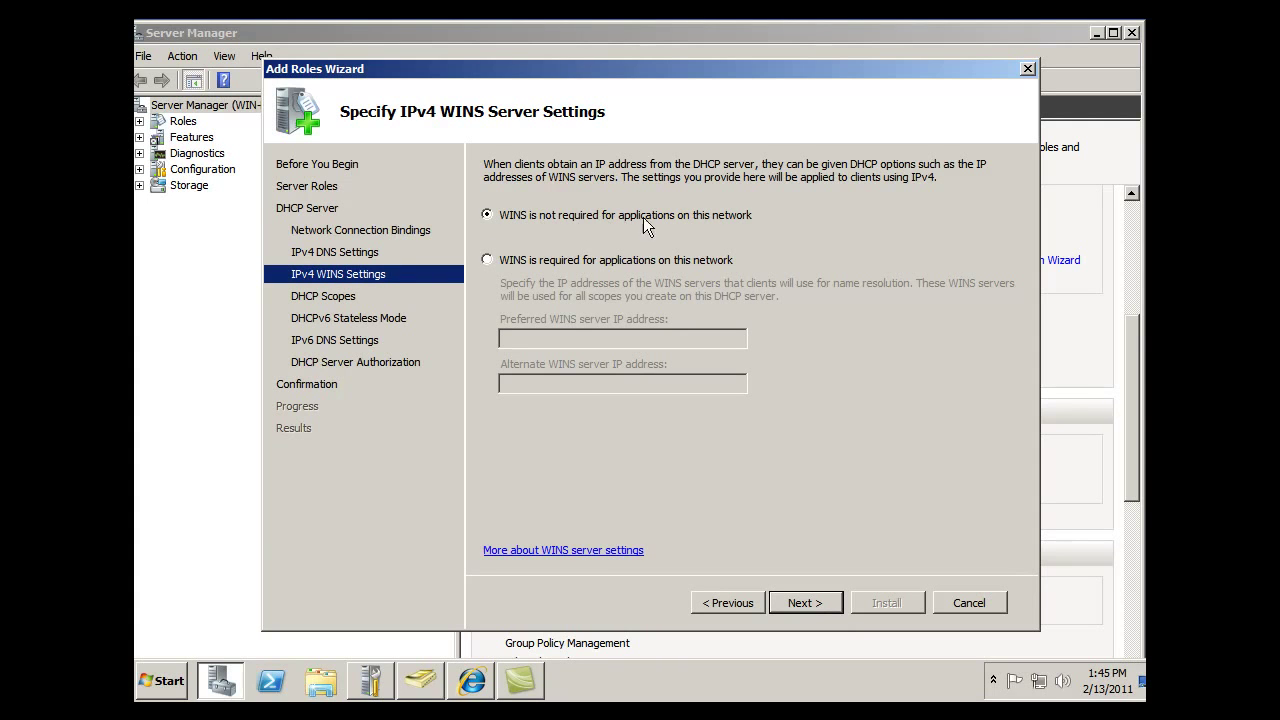
pyautogui.click(806, 603)
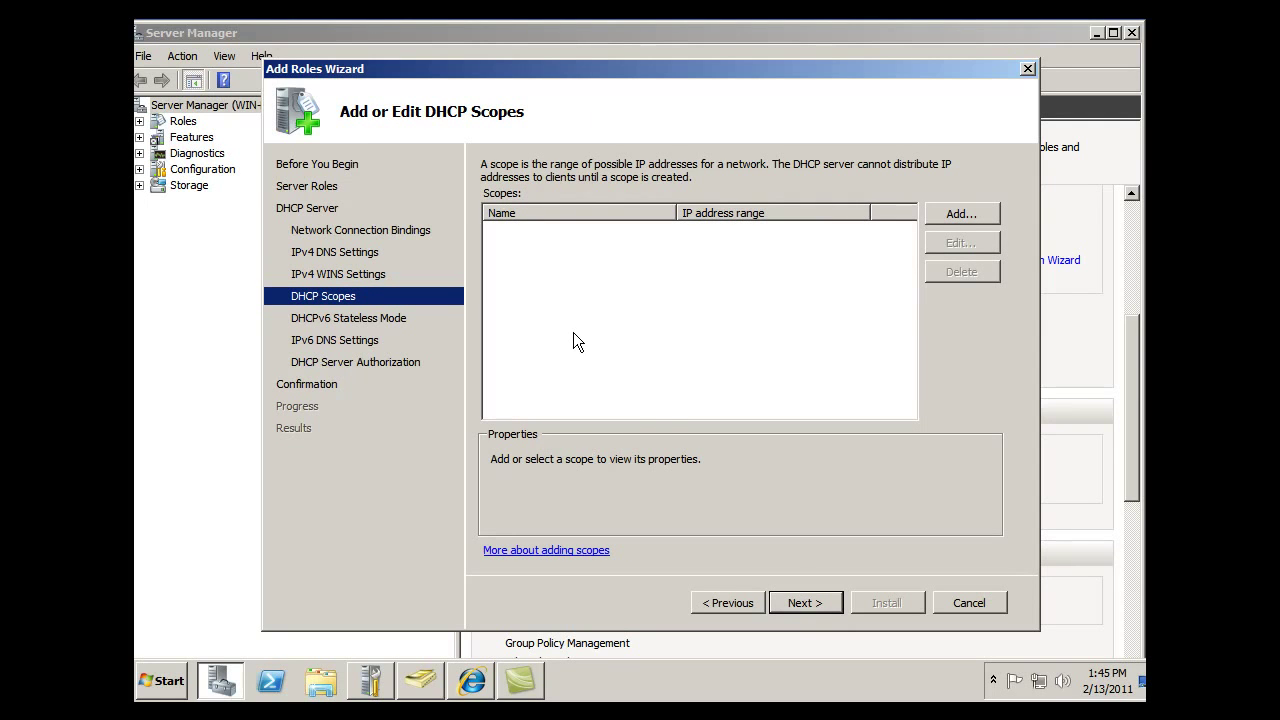
# Step: Add an activated wired DHCP scope named myWin2008Scope covering 192.168.1.100 to 192.168.1.150 with subnet mask 255.255.255.0
pyautogui.click(960, 214)
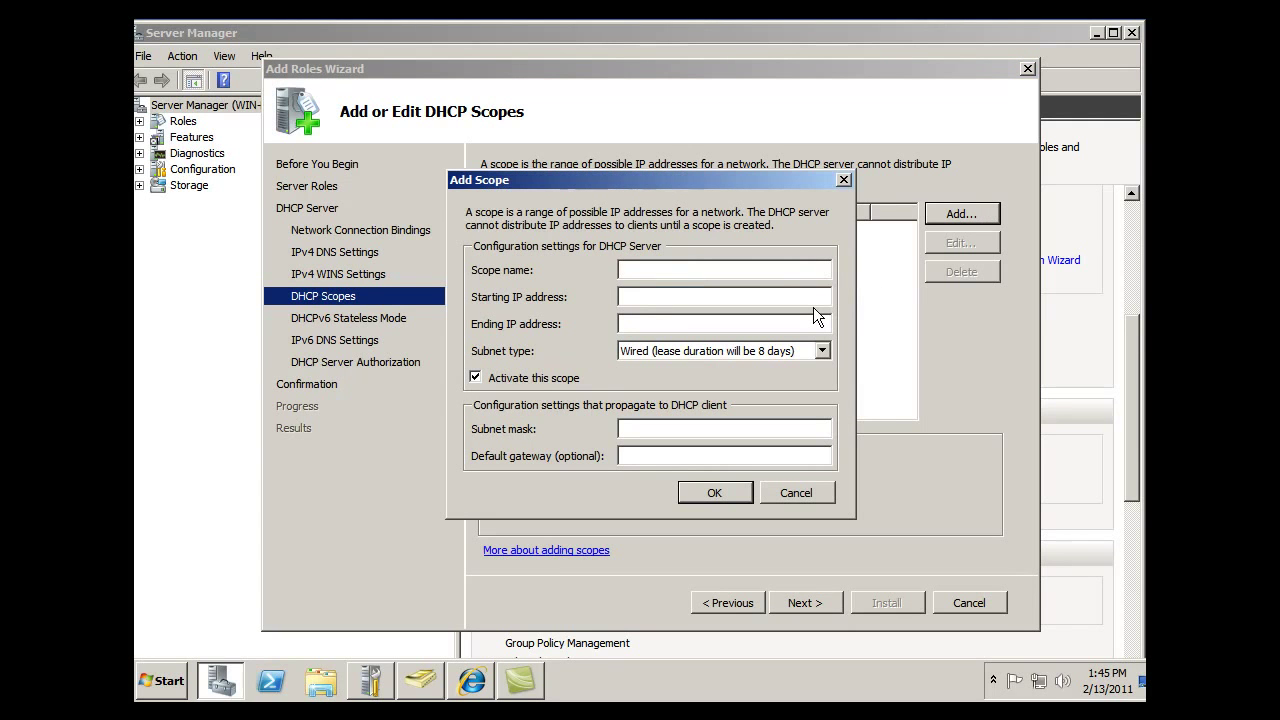
pyautogui.write('mySc')
pyautogui.press('BackSpace')
pyautogui.write('Win')
pyautogui.write('2008')
pyautogui.write('Scope')
pyautogui.write('192.')
pyautogui.write('168.1')
pyautogui.write('.100')
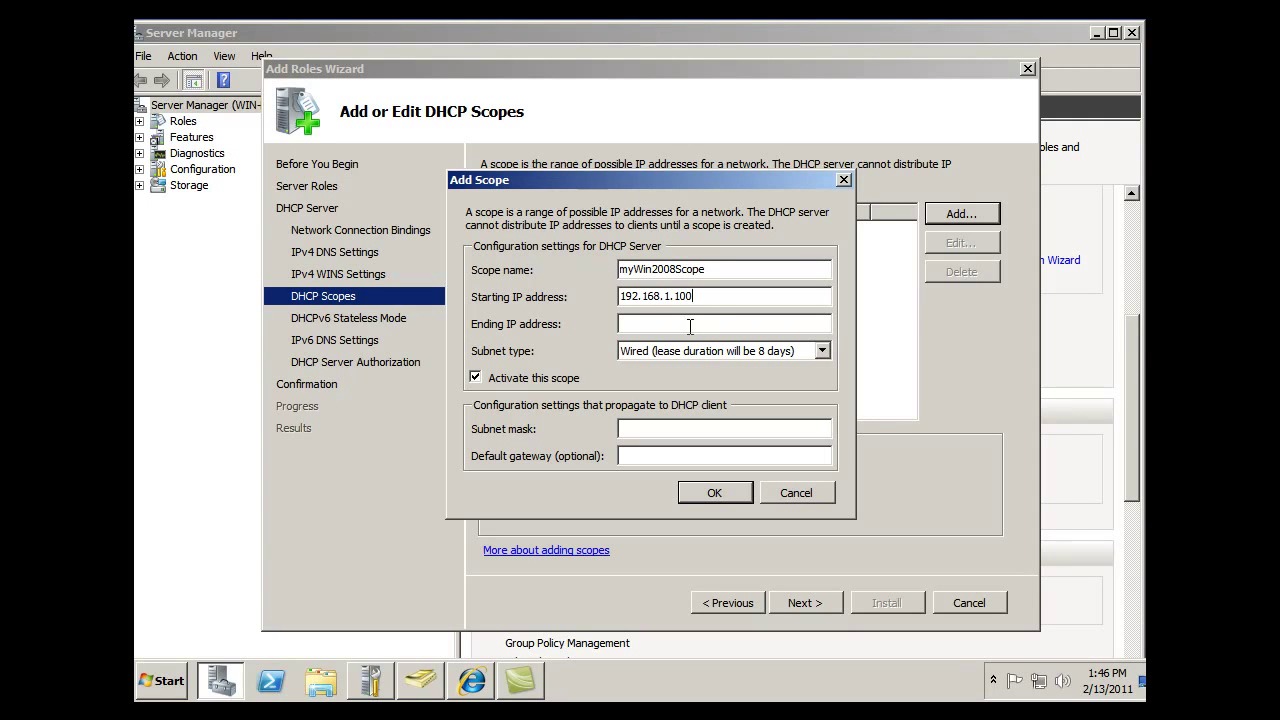
pyautogui.click(690, 325)
pyautogui.write('192.168.1.150')
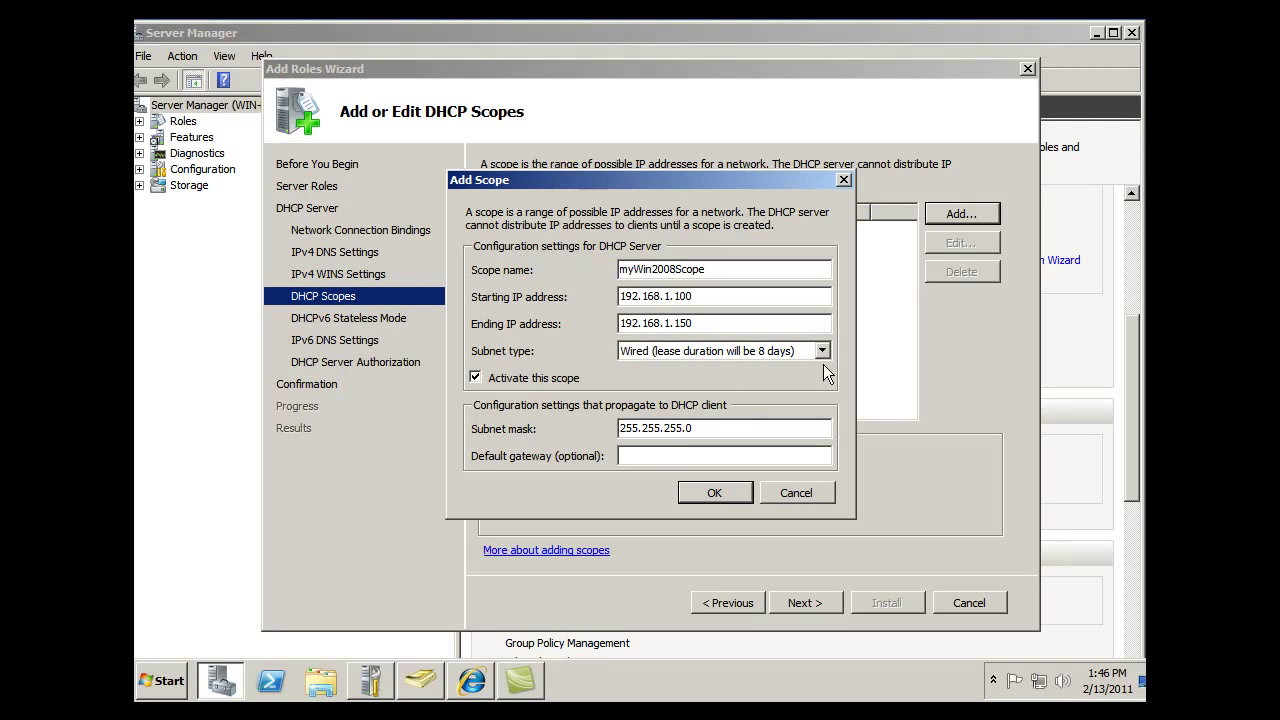
pyautogui.click(713, 491)
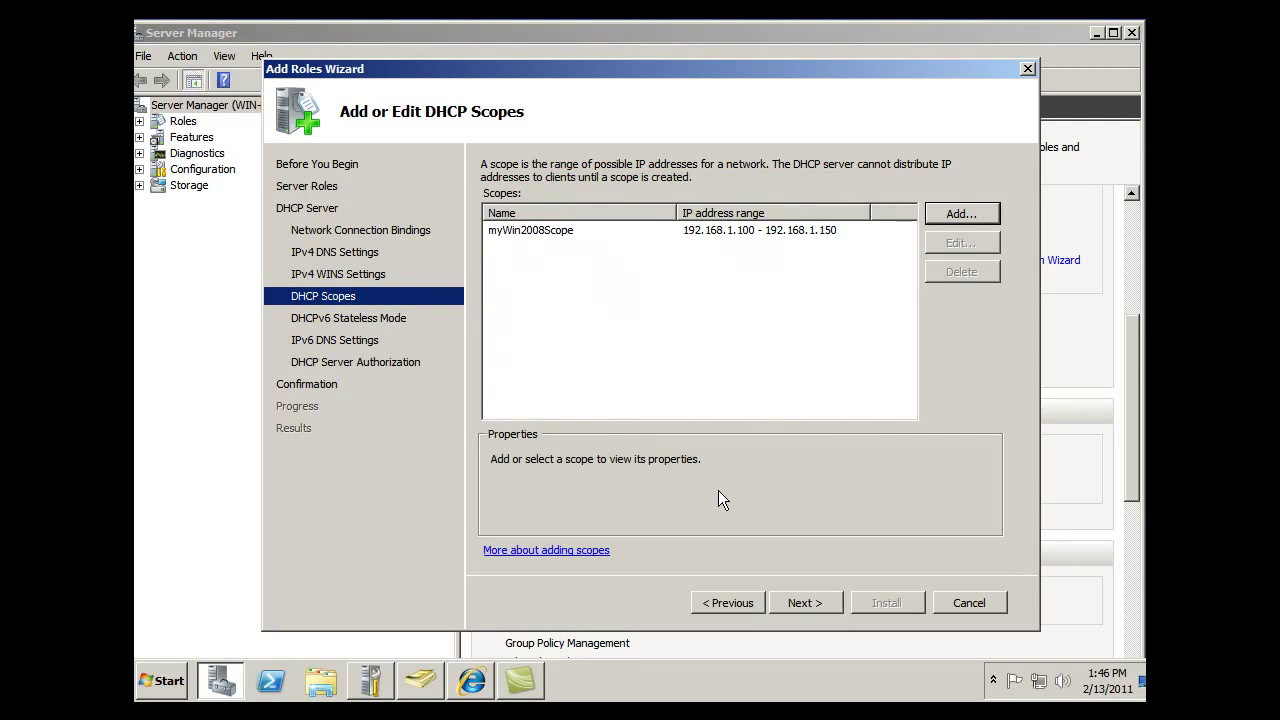
# Step: Keep DHCPv6 stateless mode enabled with the default IPv6 DNS settings, and authorize the DHCP server using current credentials
pyautogui.click(799, 607)
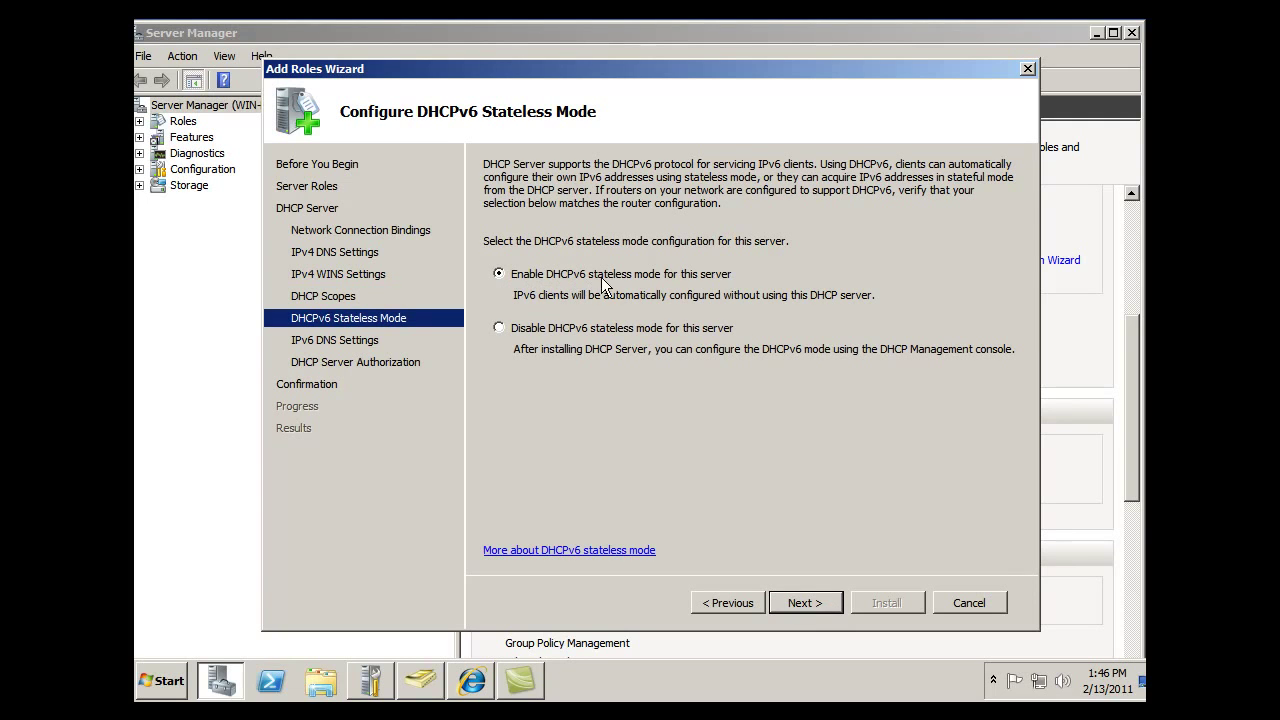
pyautogui.click(804, 601)
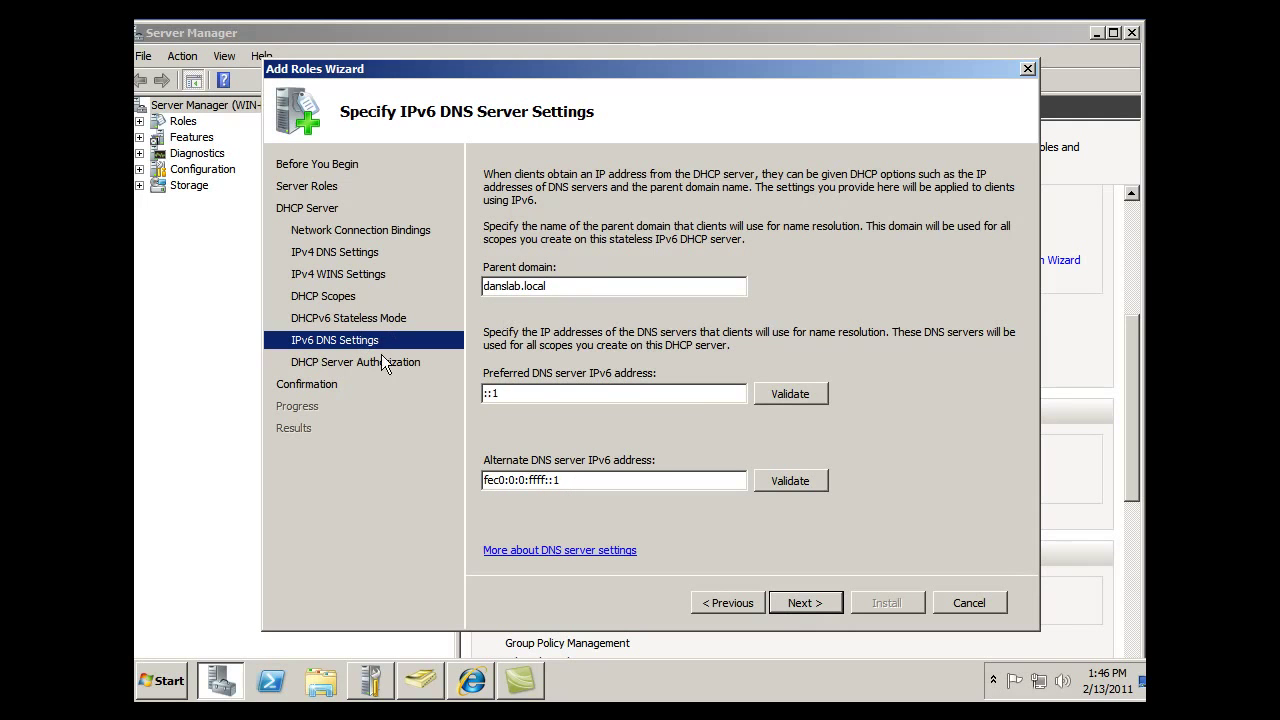
pyautogui.click(805, 603)
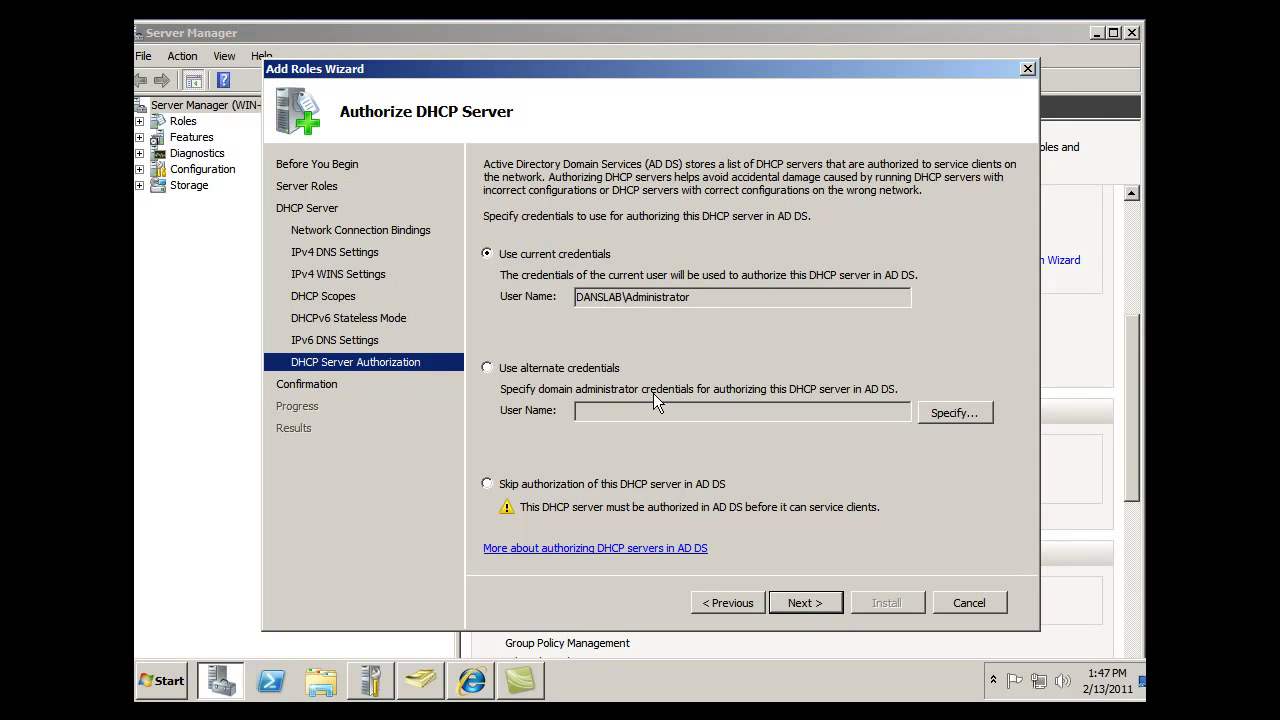
pyautogui.click(813, 601)
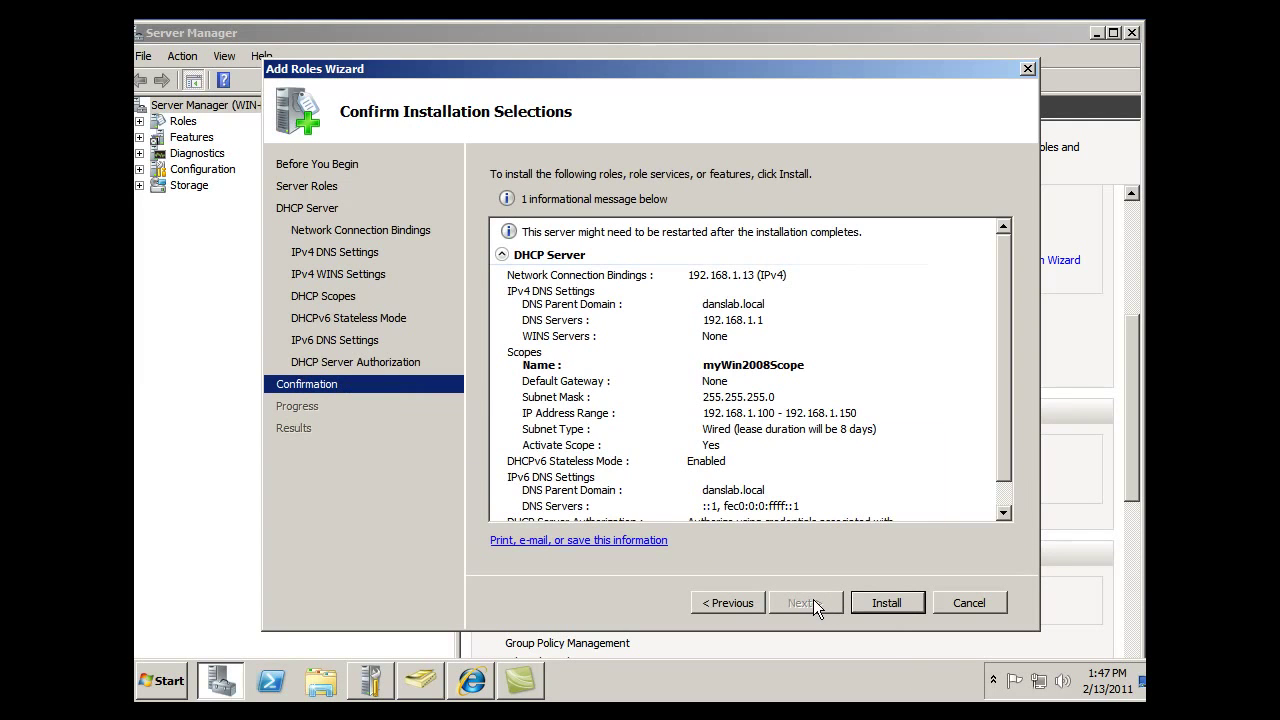
# Step: Install the configured DHCP Server role and close the wizard
pyautogui.click(887, 602)
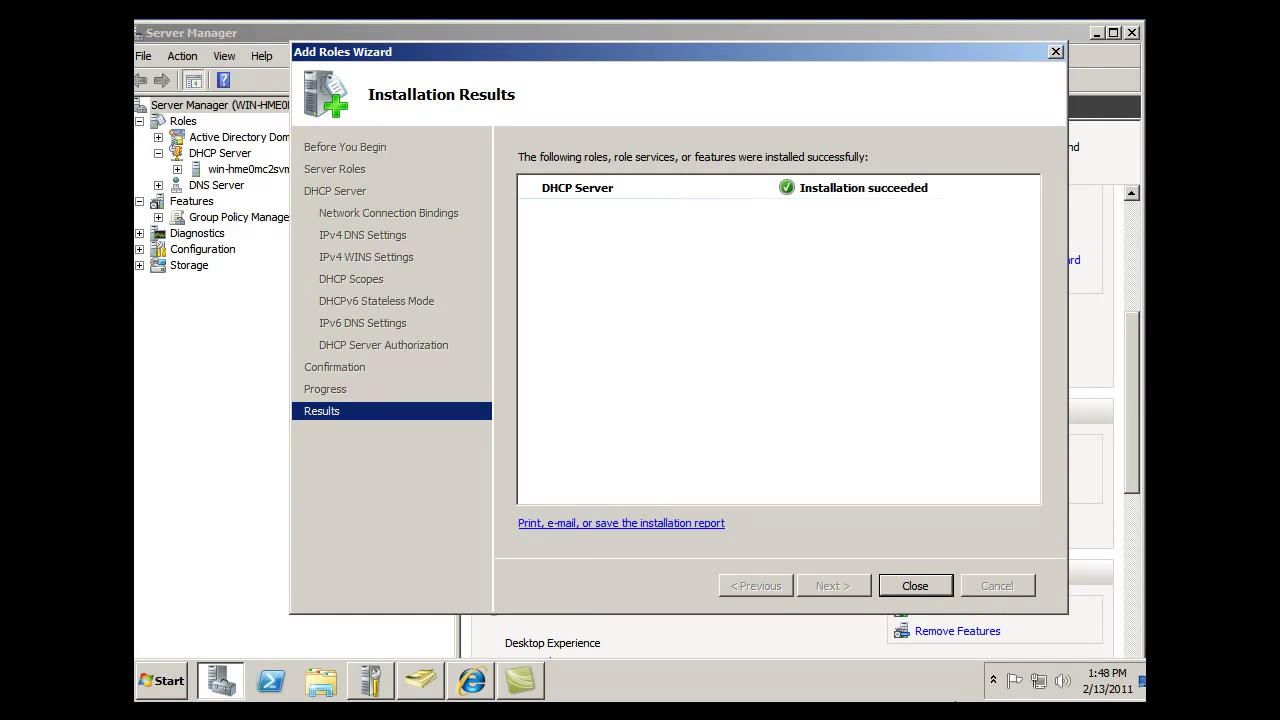
pyautogui.click(915, 586)
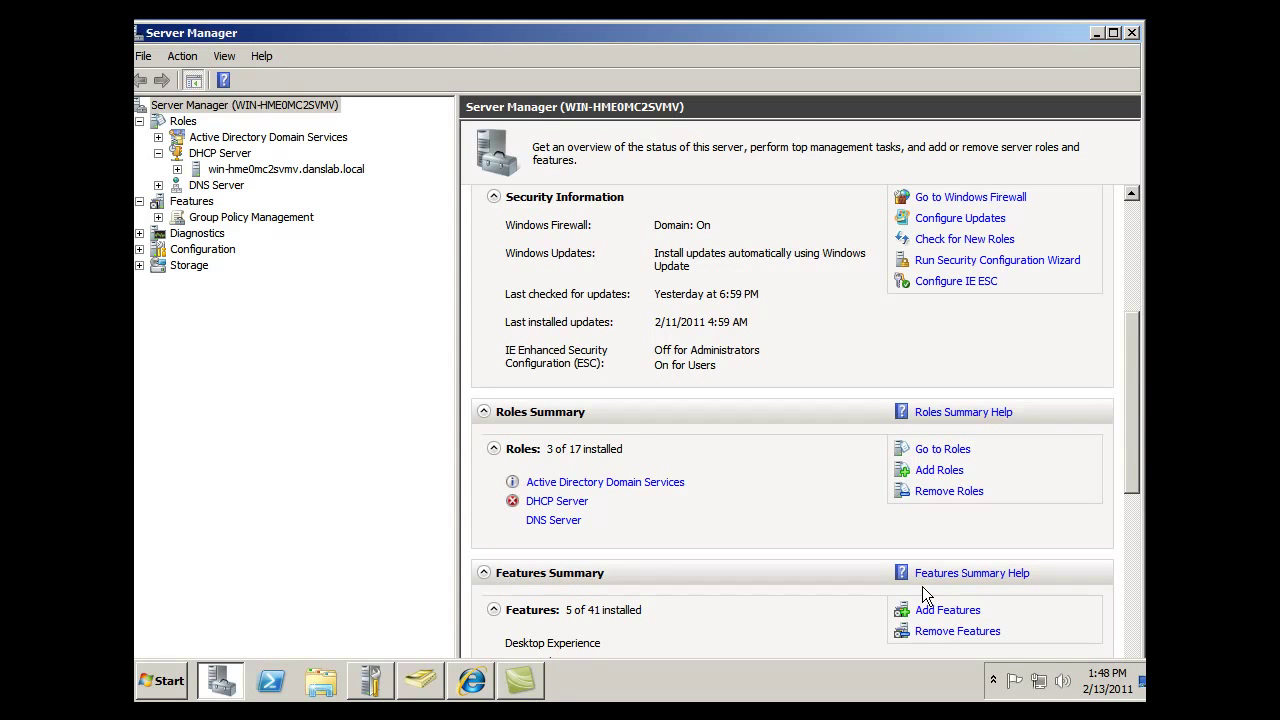
# Step: Open the DHCP console from the administrative tools and enlarge its window
pyautogui.click(150, 688)
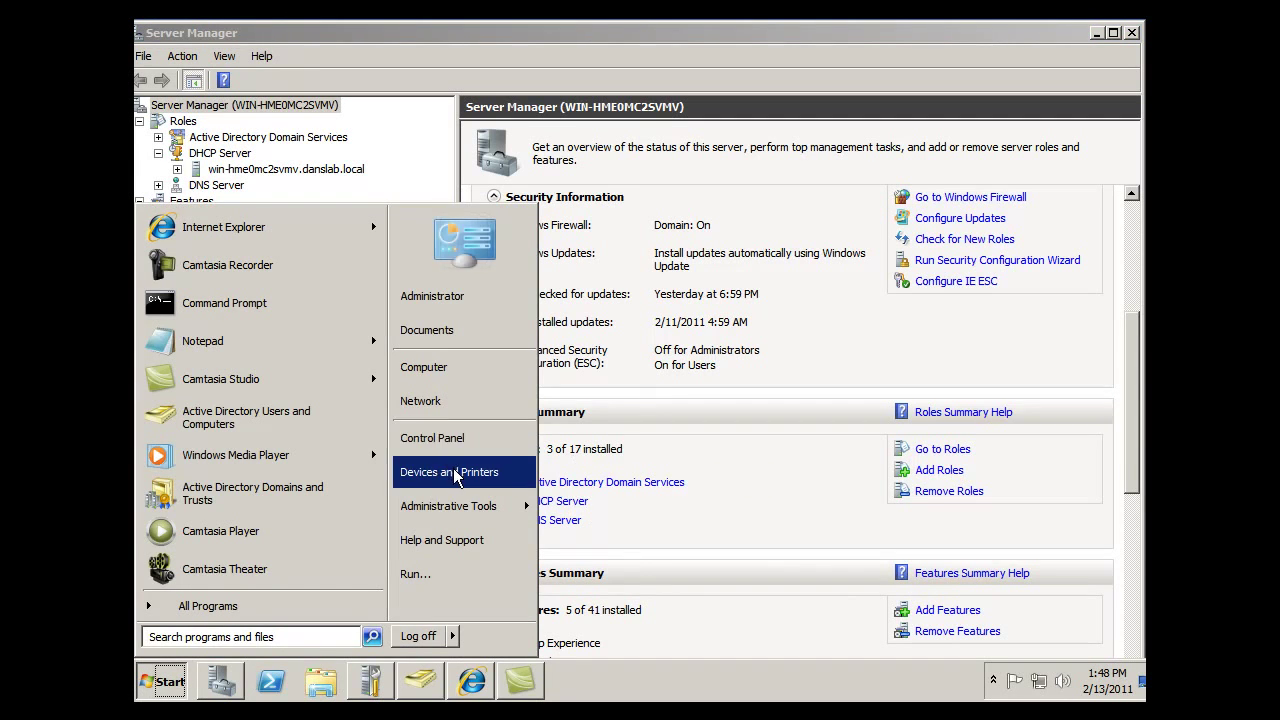
pyautogui.moveTo(462, 512)
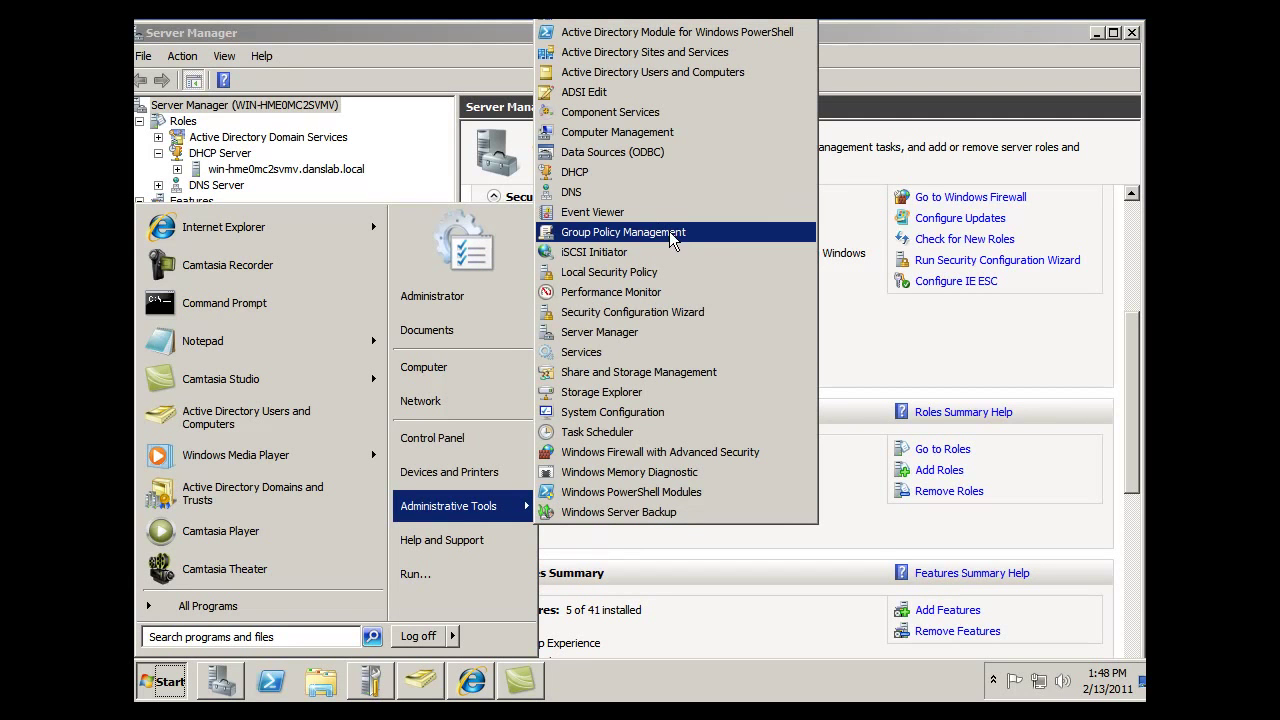
pyautogui.click(627, 177)
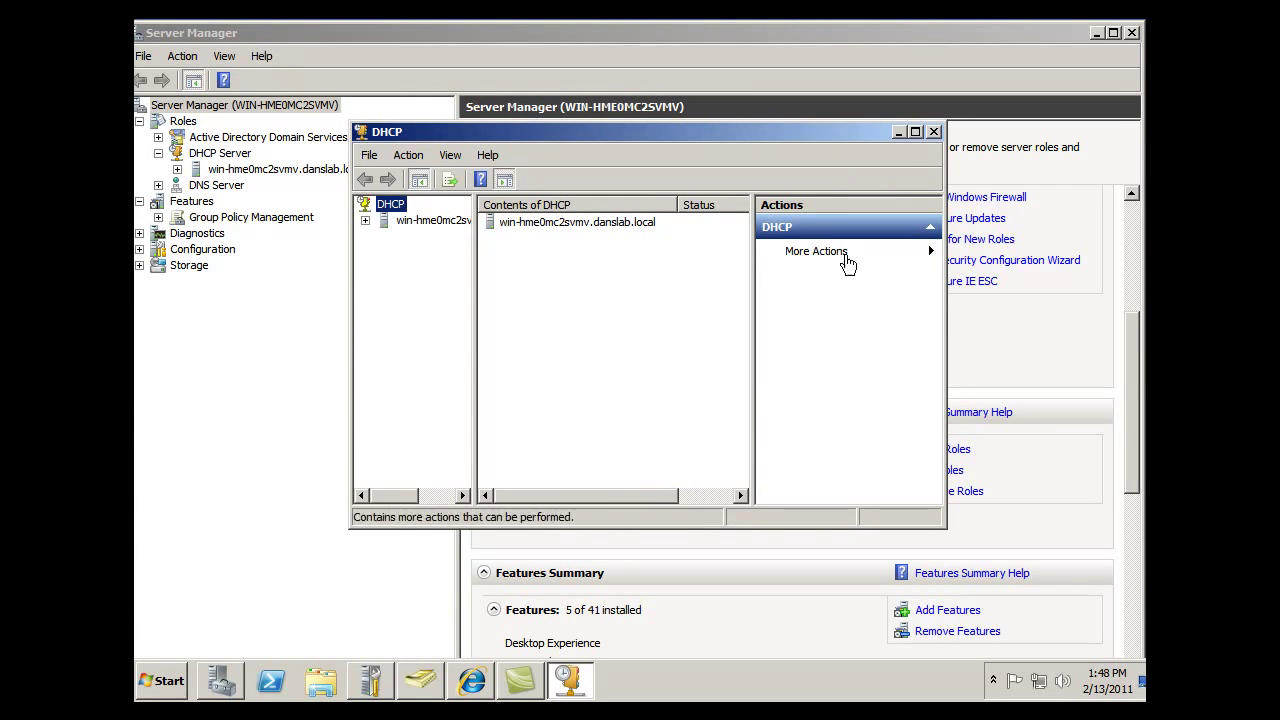
pyautogui.moveTo(943, 525); pyautogui.dragTo(1088, 628)
pyautogui.moveTo(674, 148); pyautogui.dragTo(580, 120)
# Step: Expand the server's IPv4 node and widen the console and its tree to show the scope, server options and filters
pyautogui.click(271, 193)
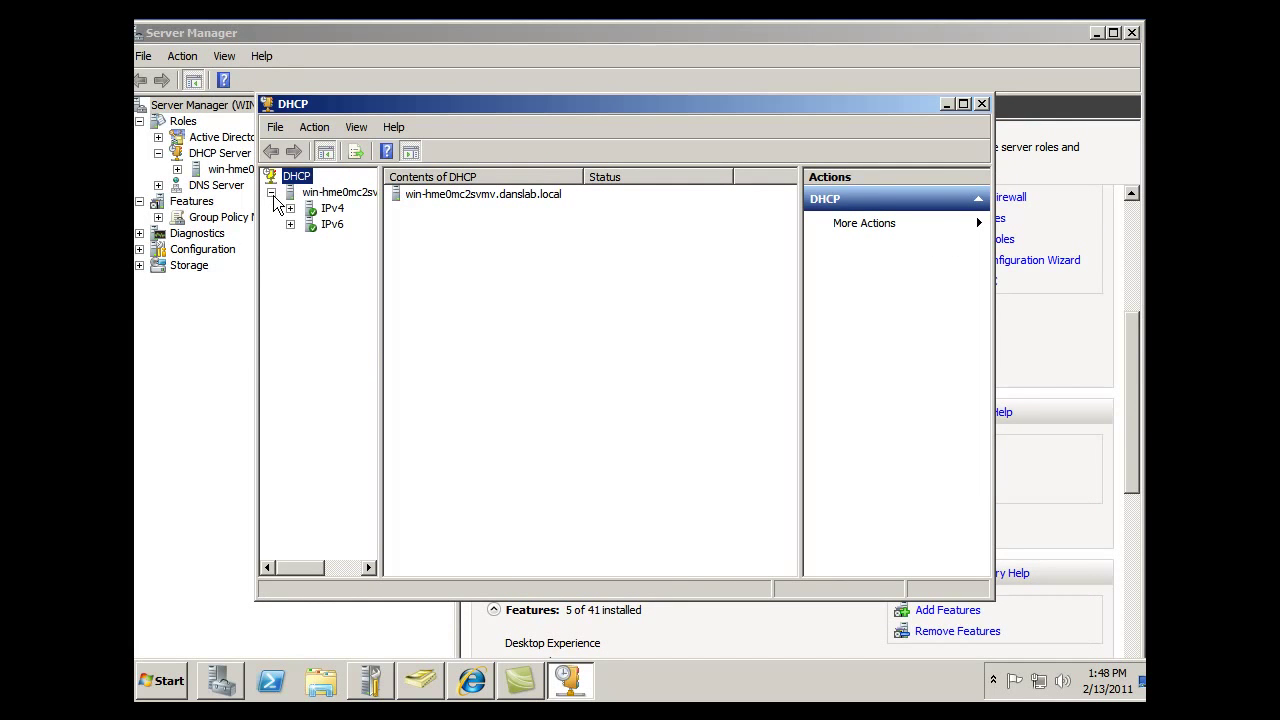
pyautogui.click(326, 210)
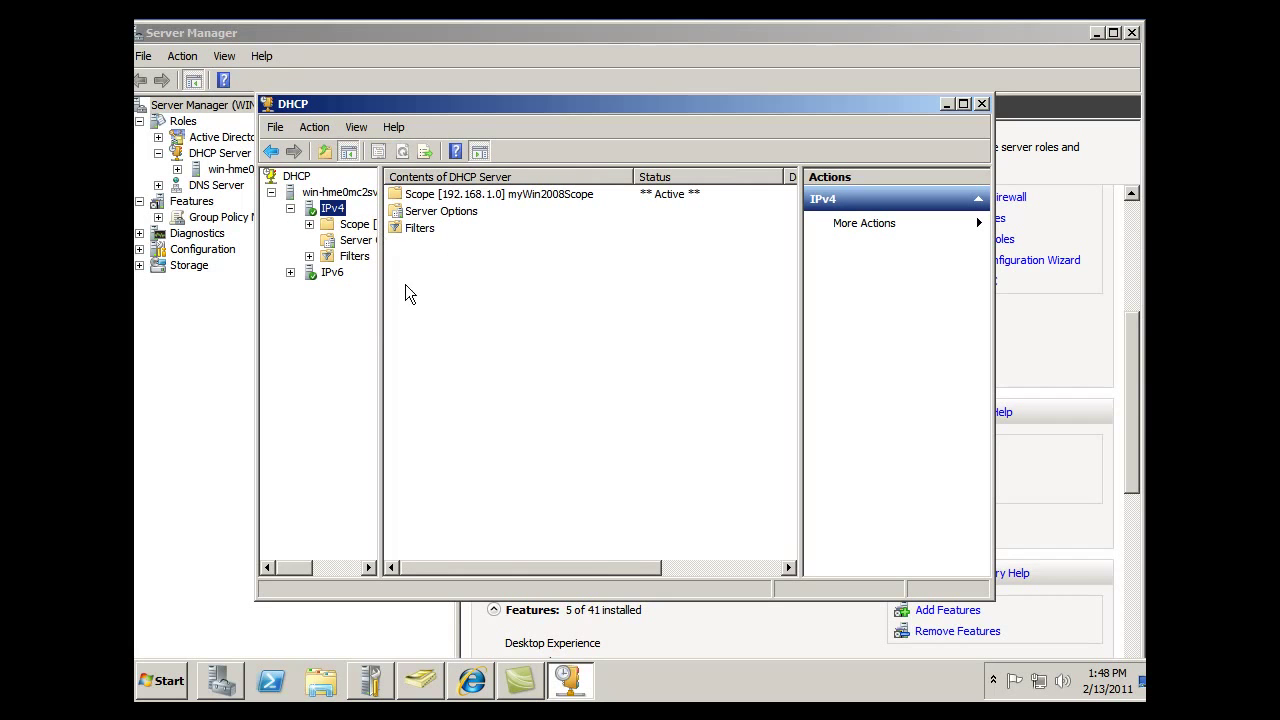
pyautogui.moveTo(256, 438); pyautogui.dragTo(196, 440)
pyautogui.moveTo(674, 598); pyautogui.dragTo(681, 622)
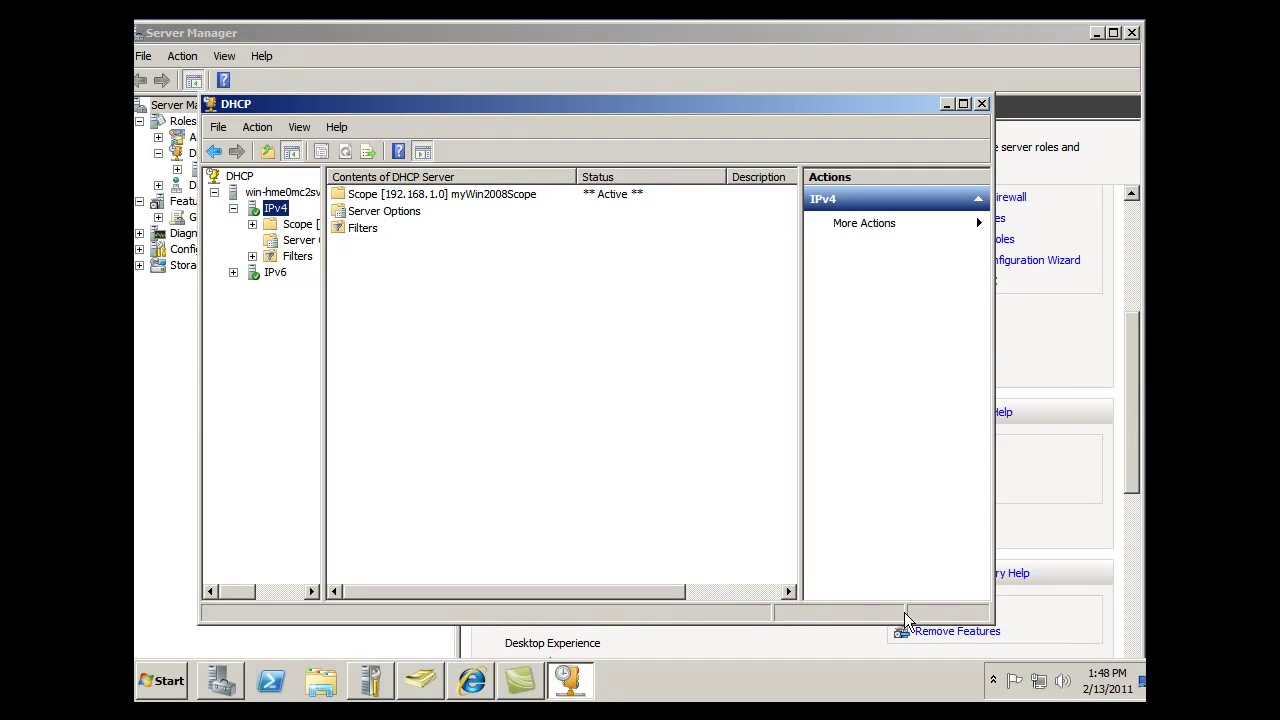
pyautogui.moveTo(995, 514); pyautogui.dragTo(1070, 514)
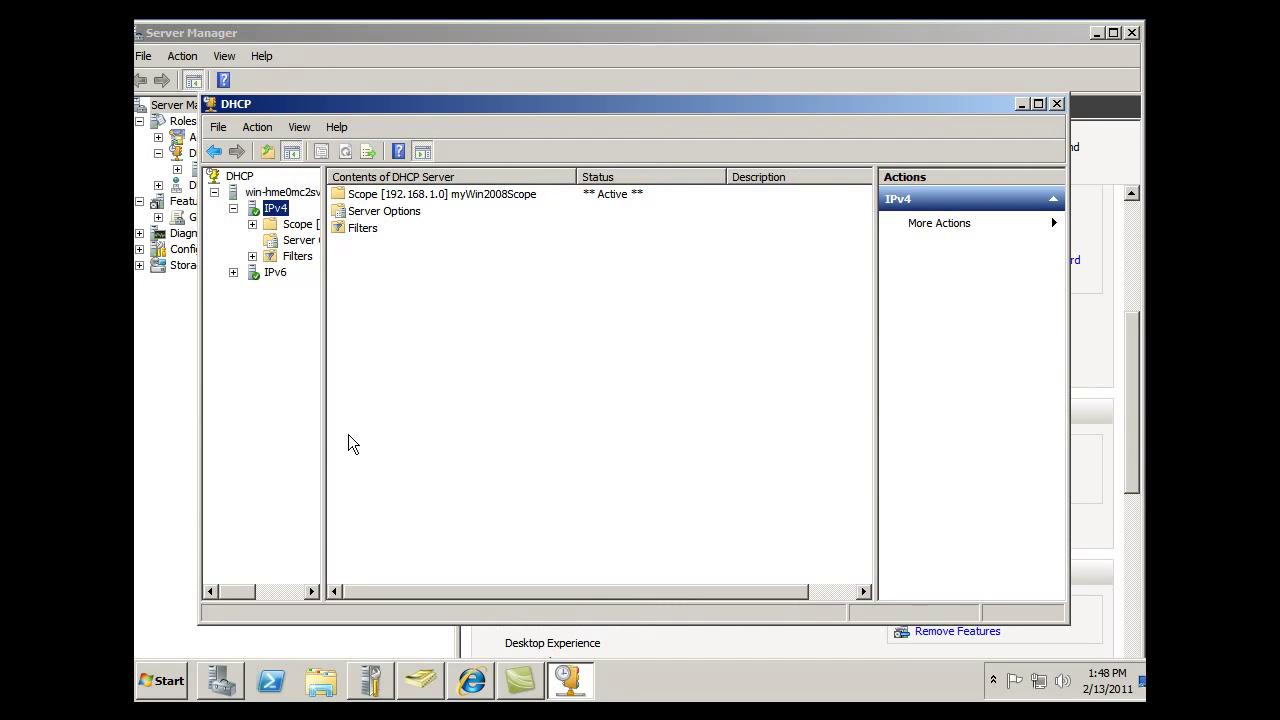
pyautogui.moveTo(324, 431); pyautogui.dragTo(405, 432)
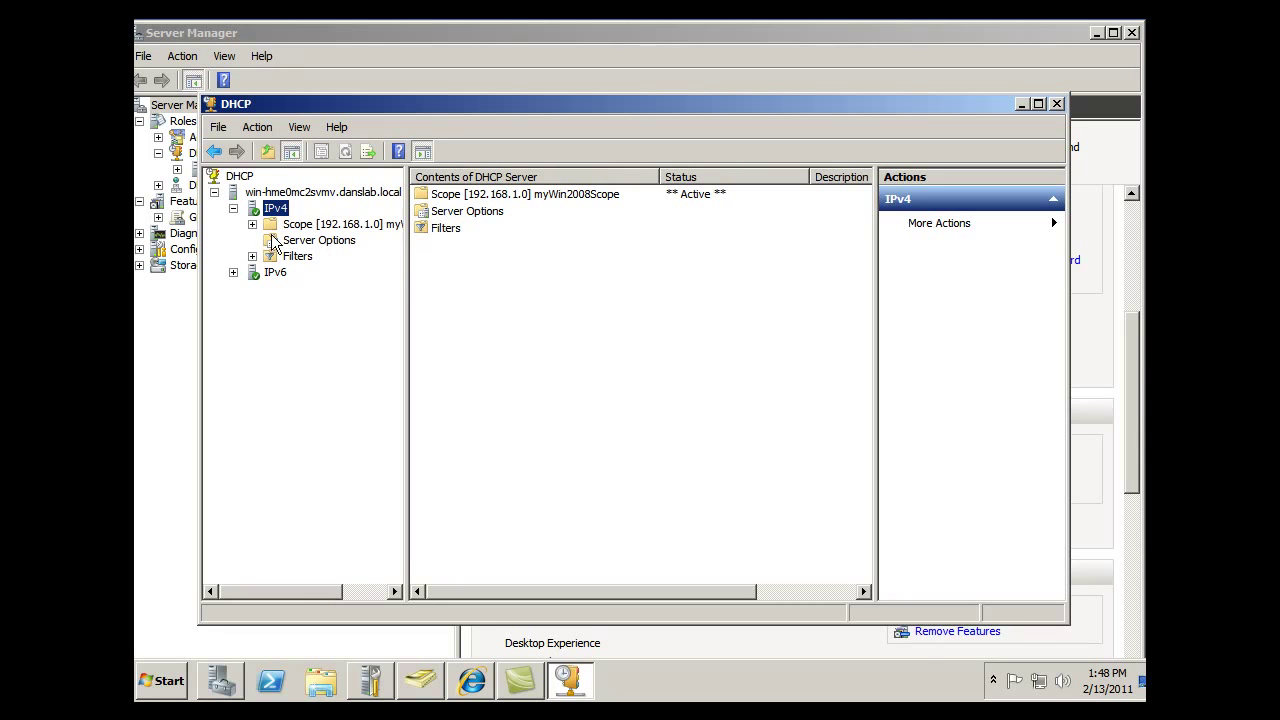
# Step: Examine the IPv4 scope, server options and filters entries, expanding Filters to view the Allow and Deny lists
pyautogui.click(497, 199)
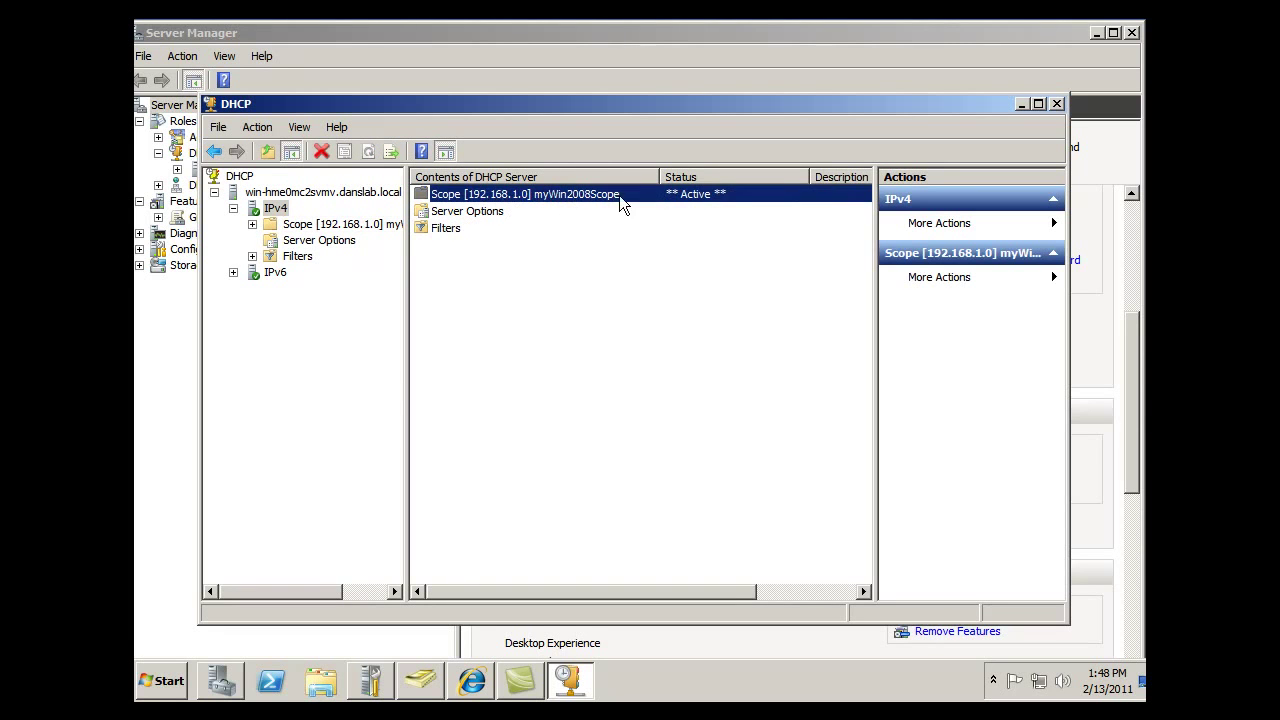
pyautogui.click(494, 212)
pyautogui.click(435, 227)
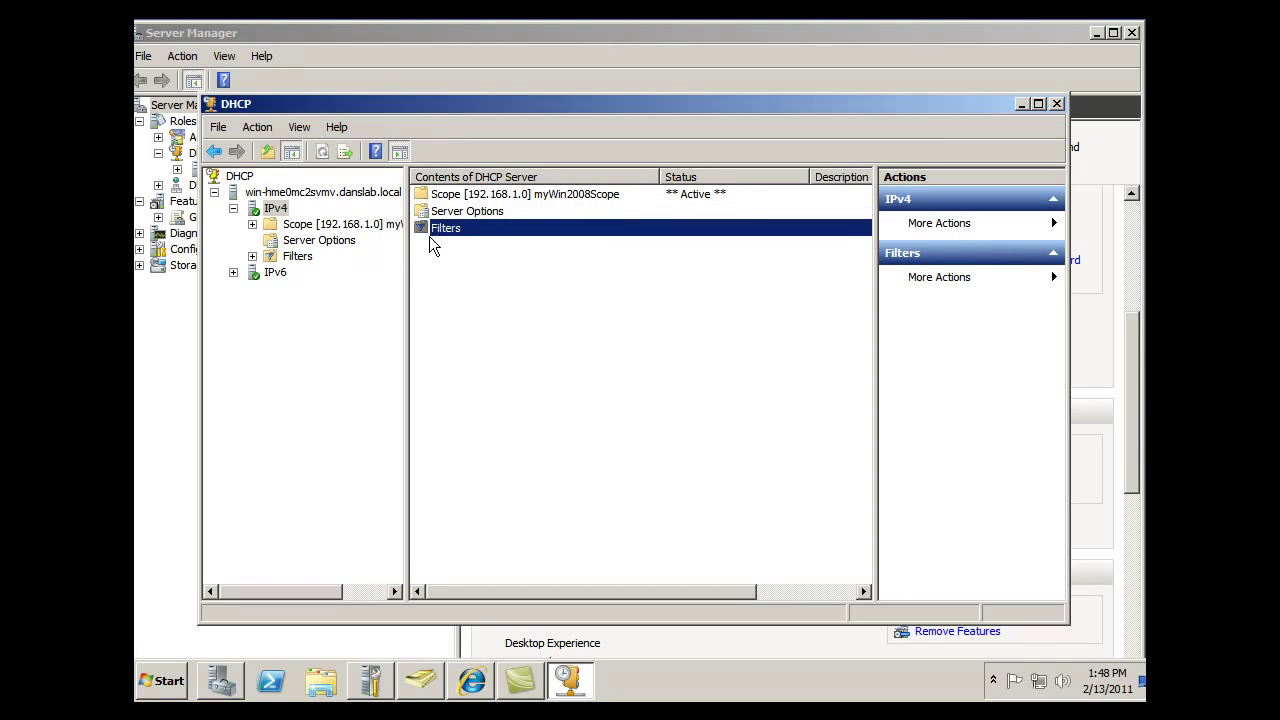
pyautogui.doubleClick(294, 257)
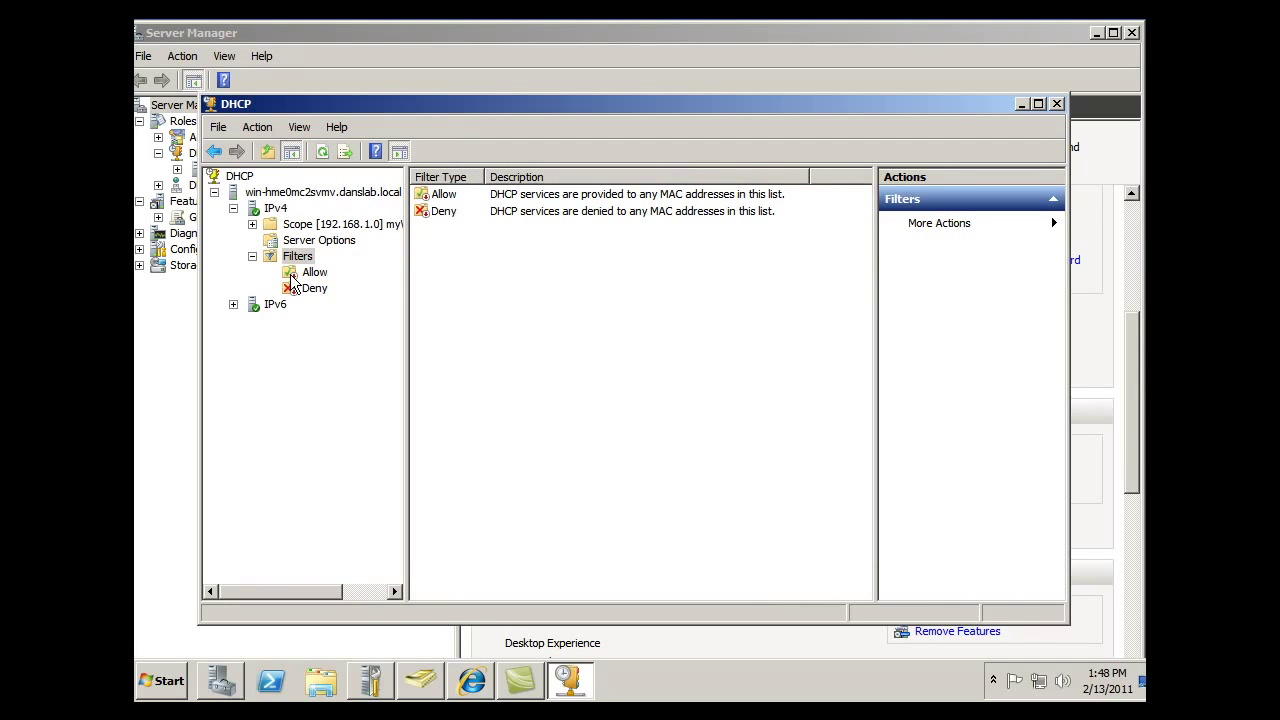
pyautogui.moveTo(406, 367); pyautogui.dragTo(440, 367)
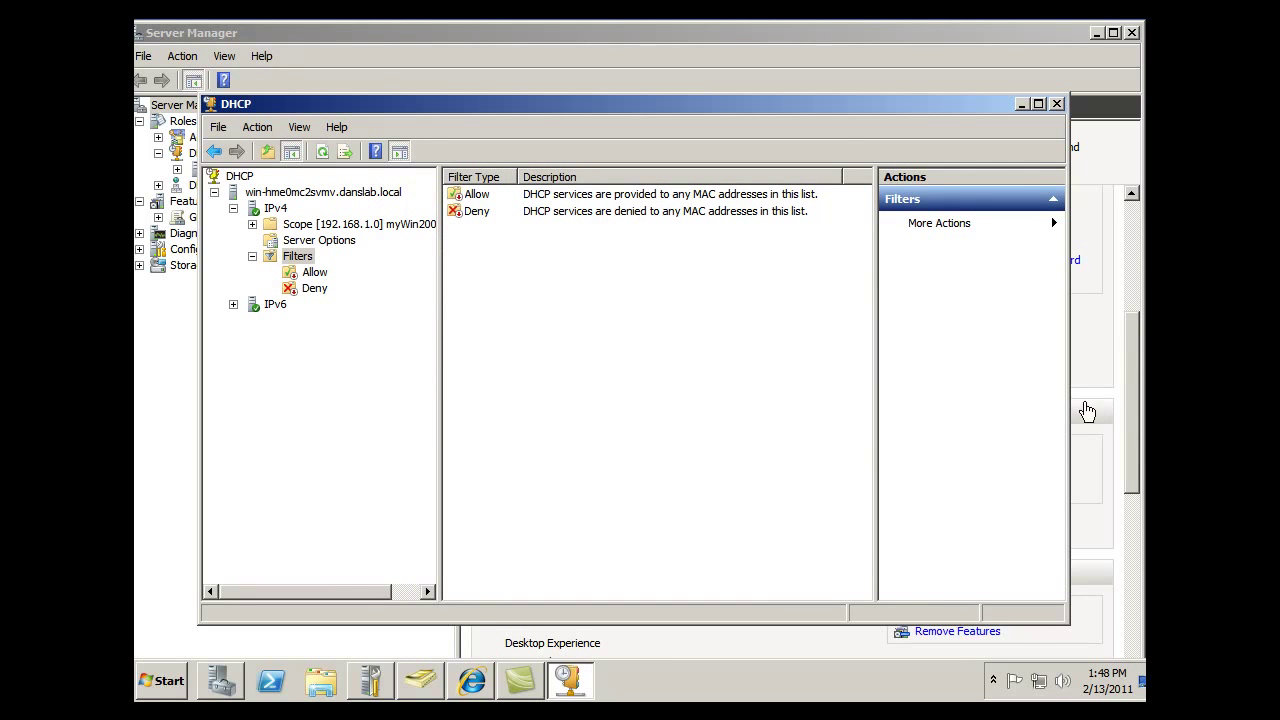
pyautogui.moveTo(1069, 379); pyautogui.dragTo(1109, 379)
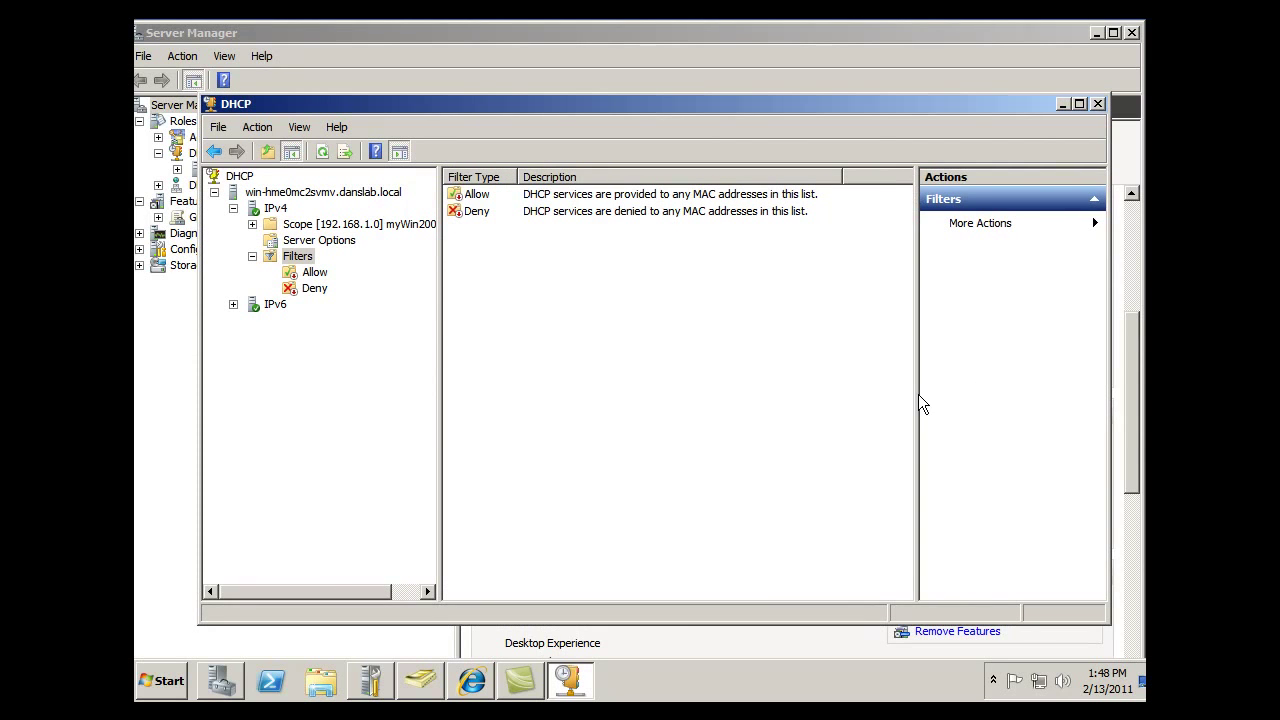
# Step: Widen the DHCP console's tree and list panes and expand the myWin2008Scope scope under IPv4
pyautogui.moveTo(914, 394); pyautogui.dragTo(950, 394)
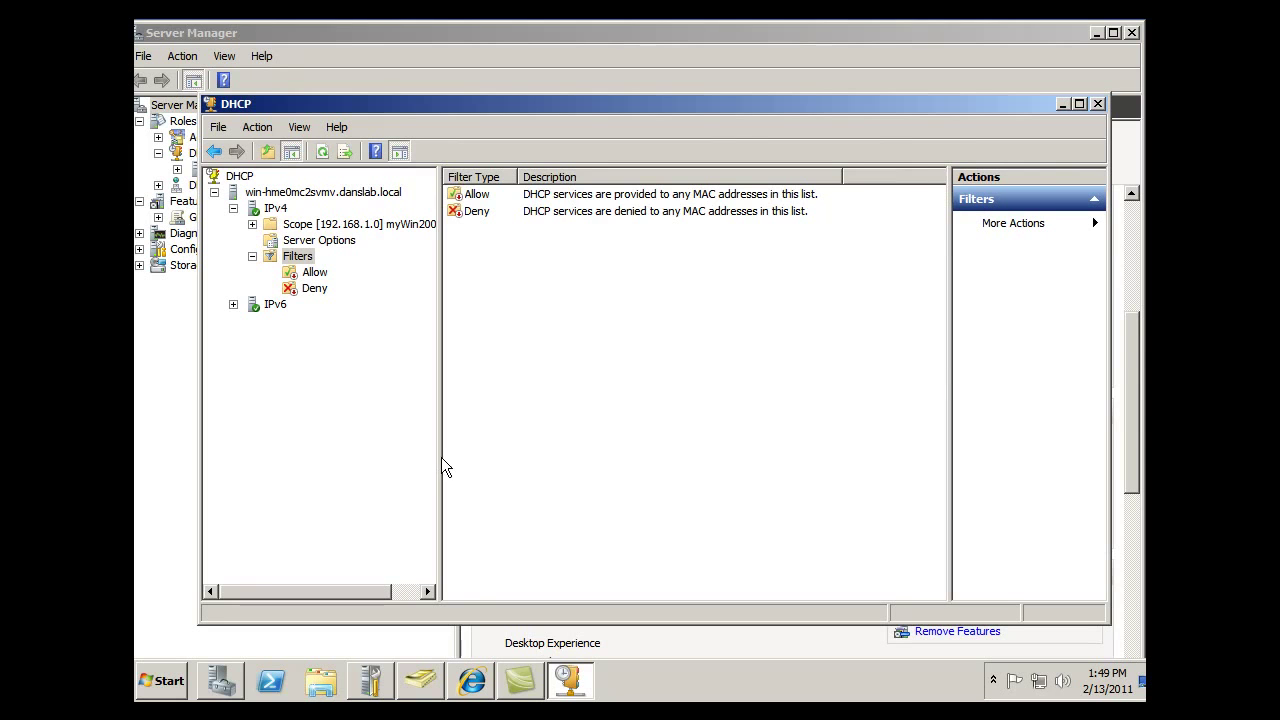
pyautogui.moveTo(437, 457)
pyautogui.mouseDown()
pyautogui.moveTo(411, 457)
pyautogui.moveTo(455, 460)
pyautogui.mouseUp()
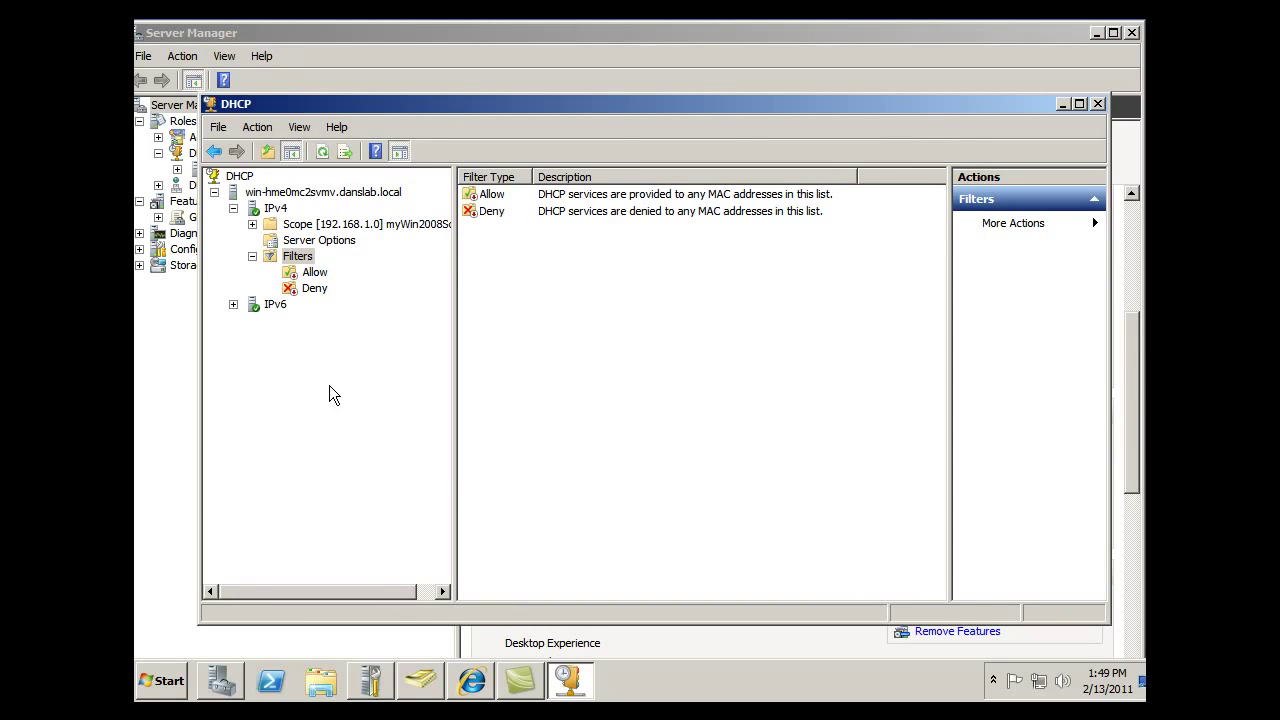
pyautogui.click(252, 224)
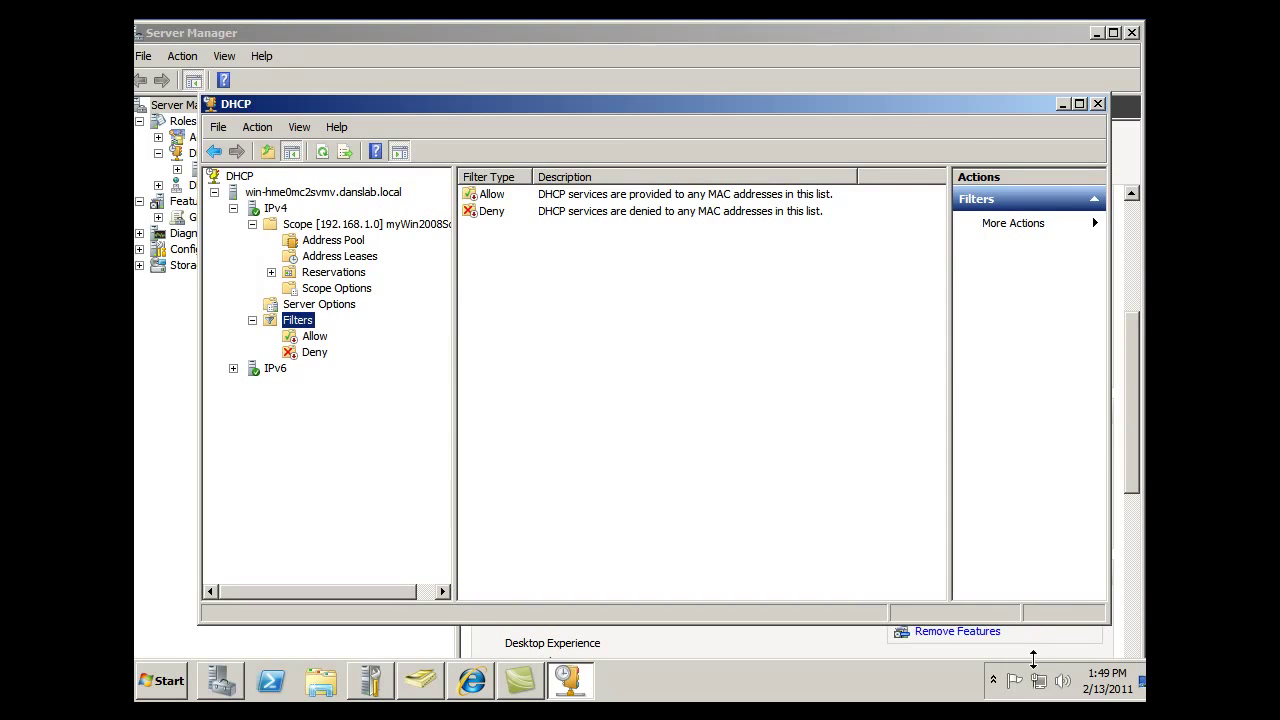
pyautogui.click(993, 681)
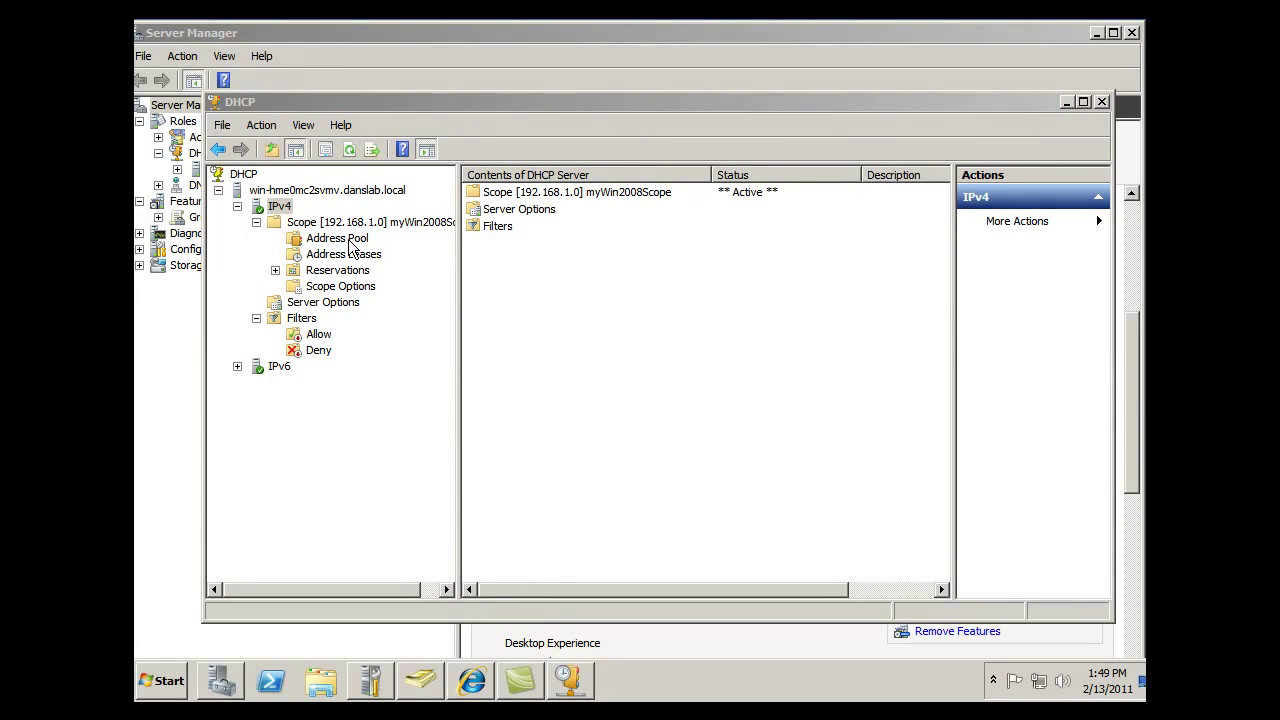
# Step: Examine the IPv4 scope's Address Pool, Address Leases, Reservations and Scope Options entries
pyautogui.click(298, 242)
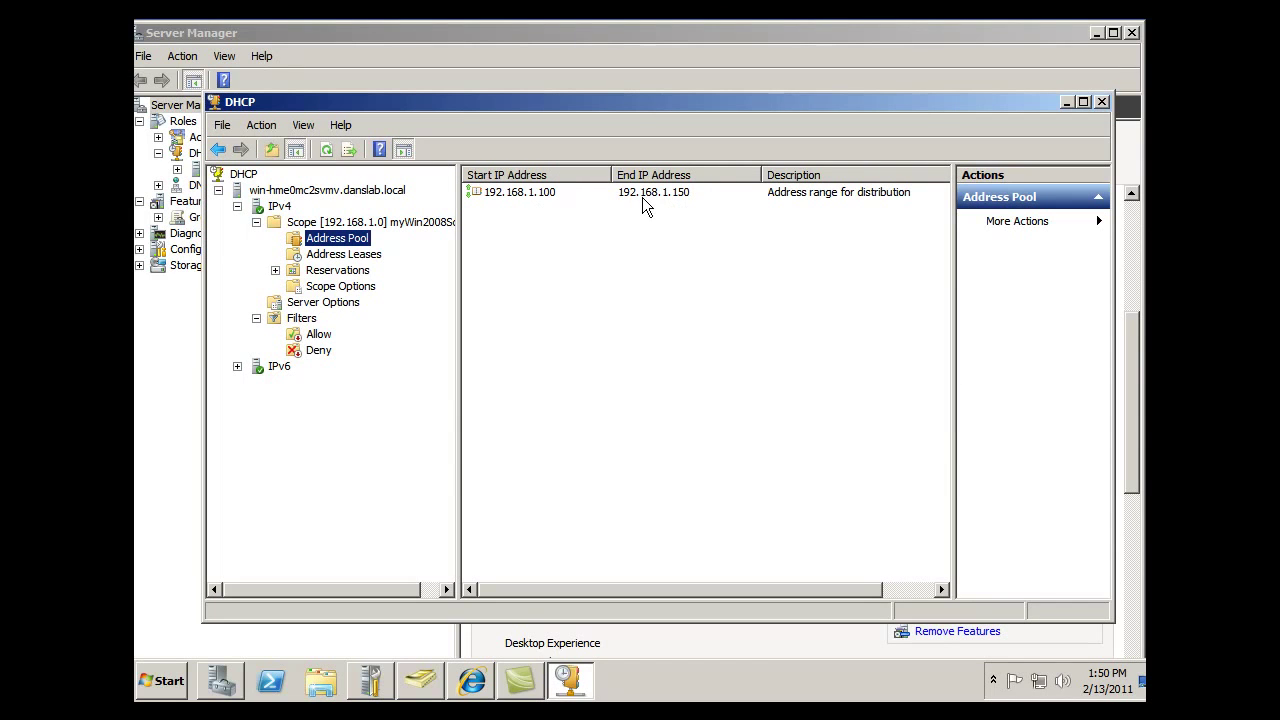
pyautogui.click(356, 256)
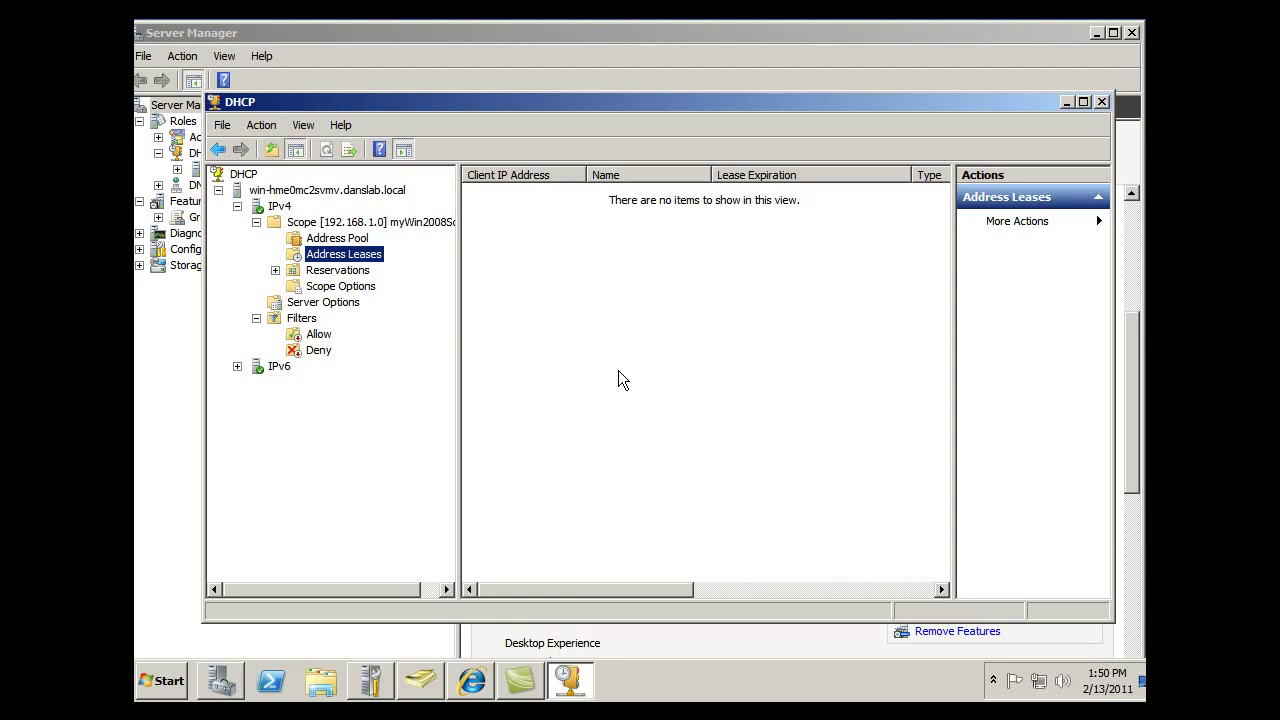
pyautogui.click(336, 271)
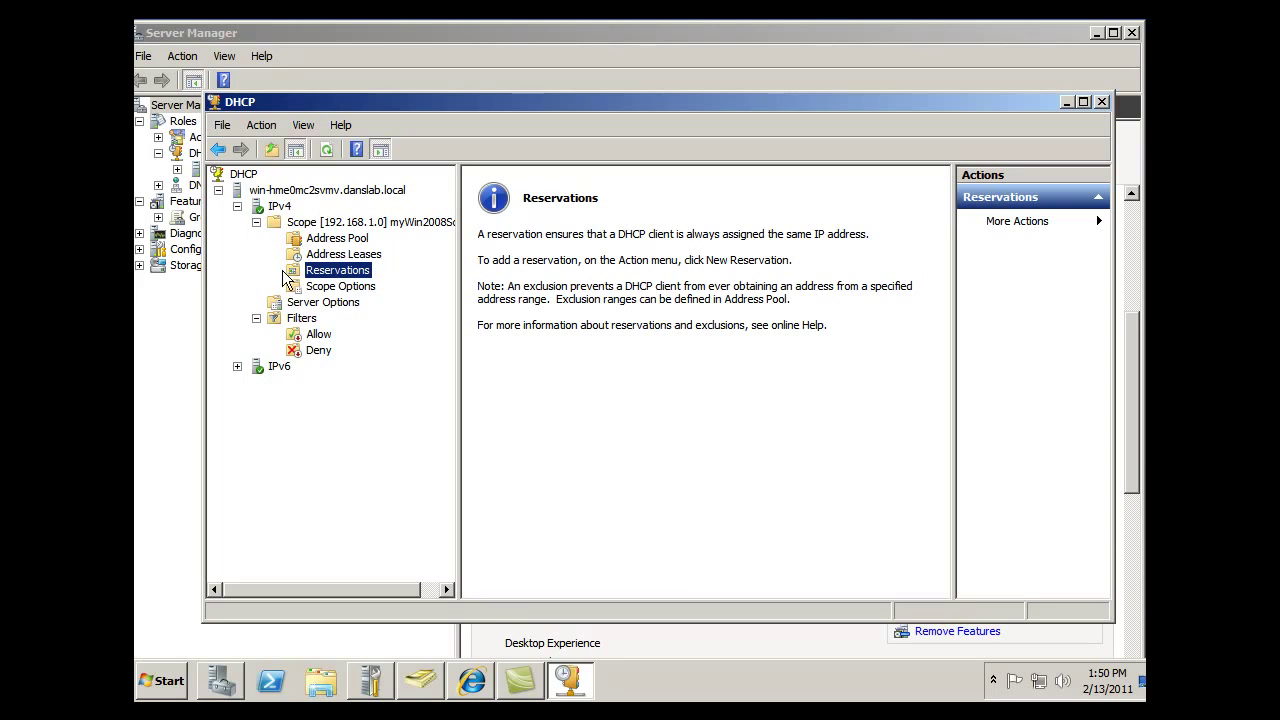
pyautogui.click(338, 287)
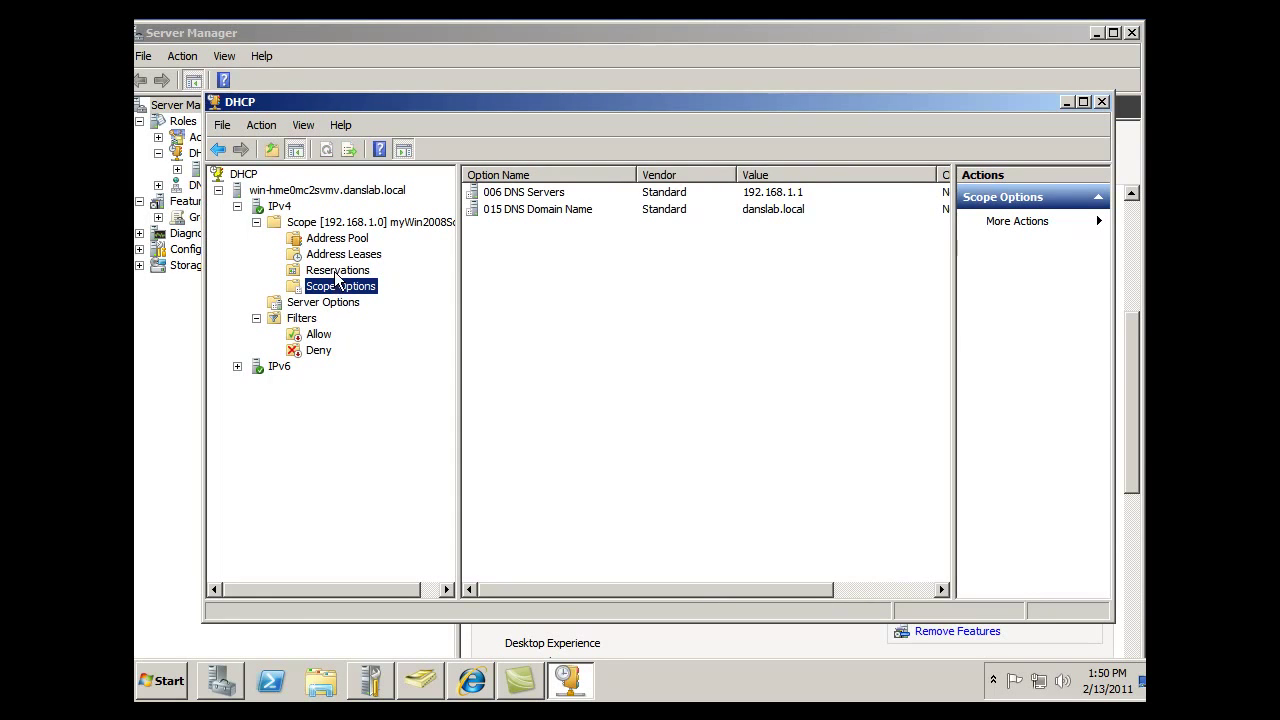
pyautogui.click(338, 271)
pyautogui.click(341, 256)
pyautogui.click(337, 239)
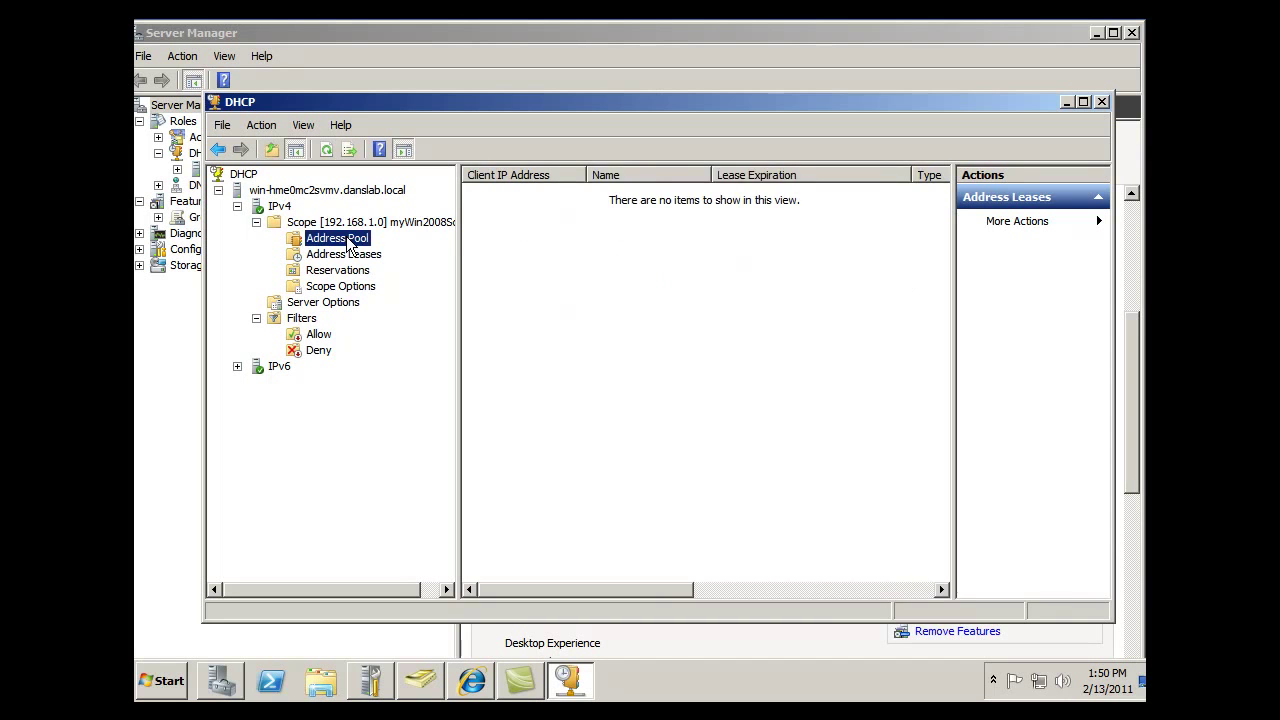
pyautogui.click(342, 223)
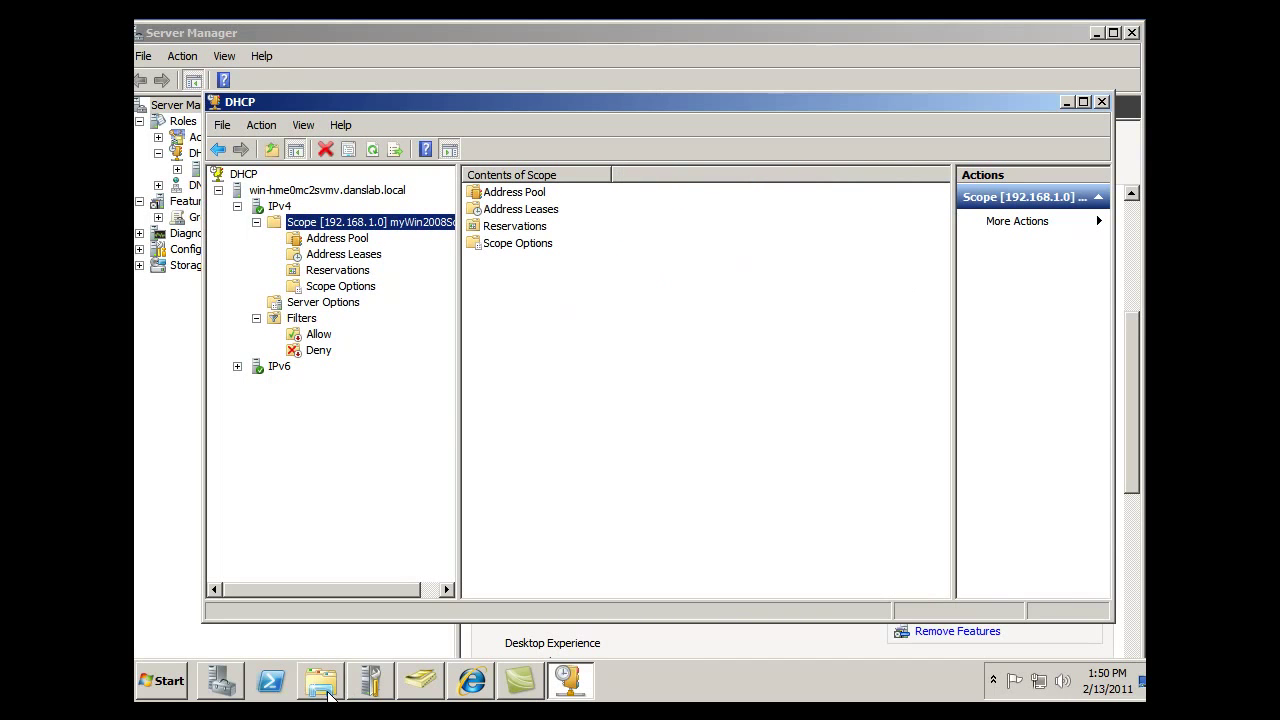
# Step: Switch to the Endian Firewall page in Internet Explorer, disable DHCP on the Green interface, save the change and minimize the browser
pyautogui.click(480, 698)
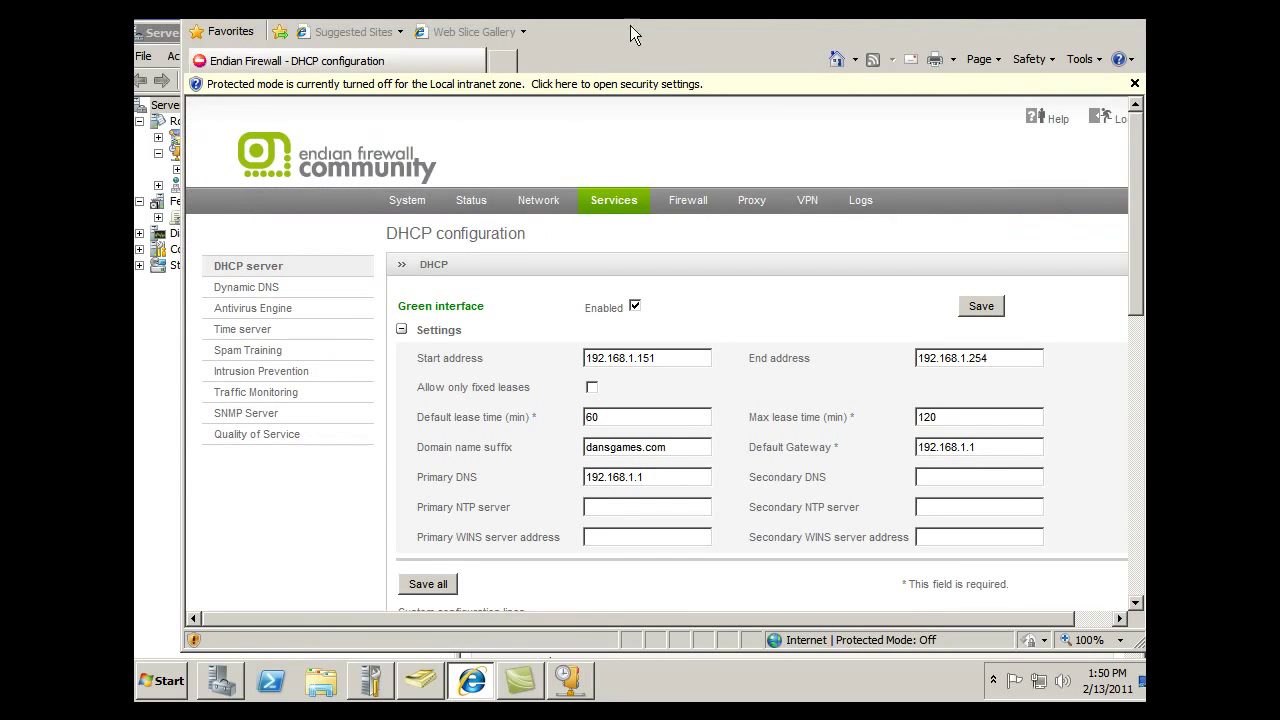
pyautogui.moveTo(680, 1); pyautogui.dragTo(657, 8)
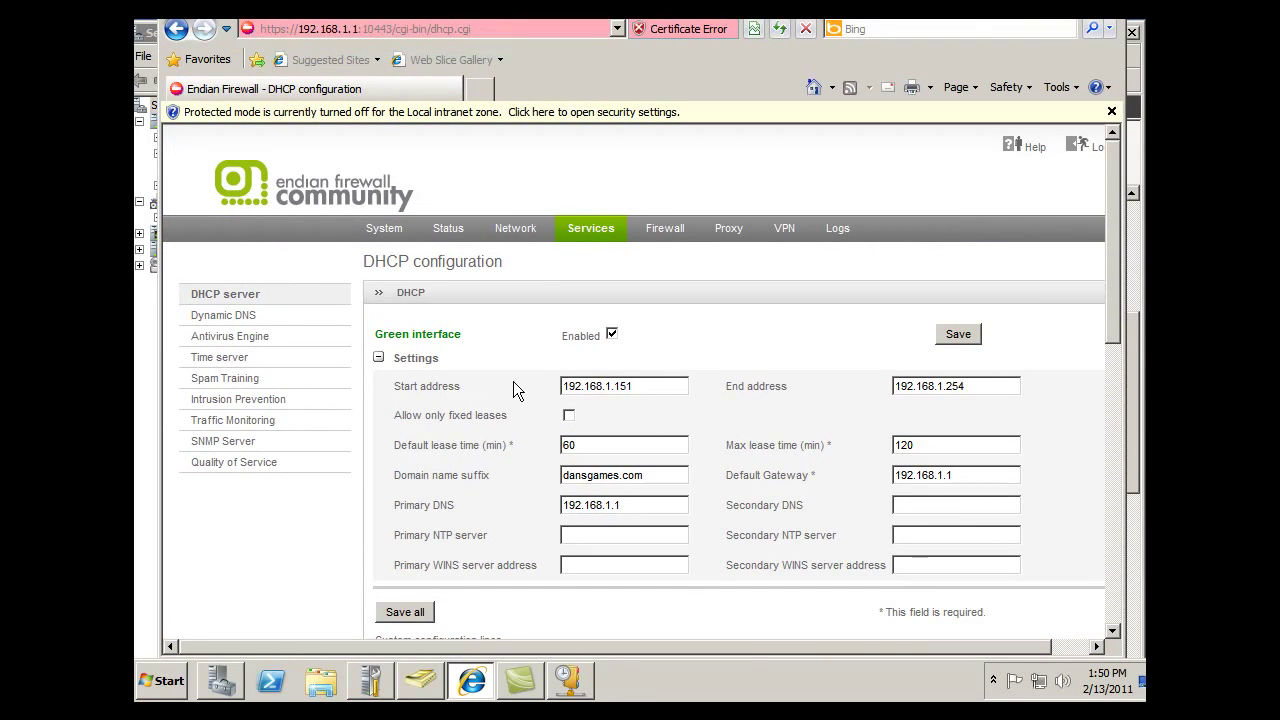
pyautogui.click(612, 335)
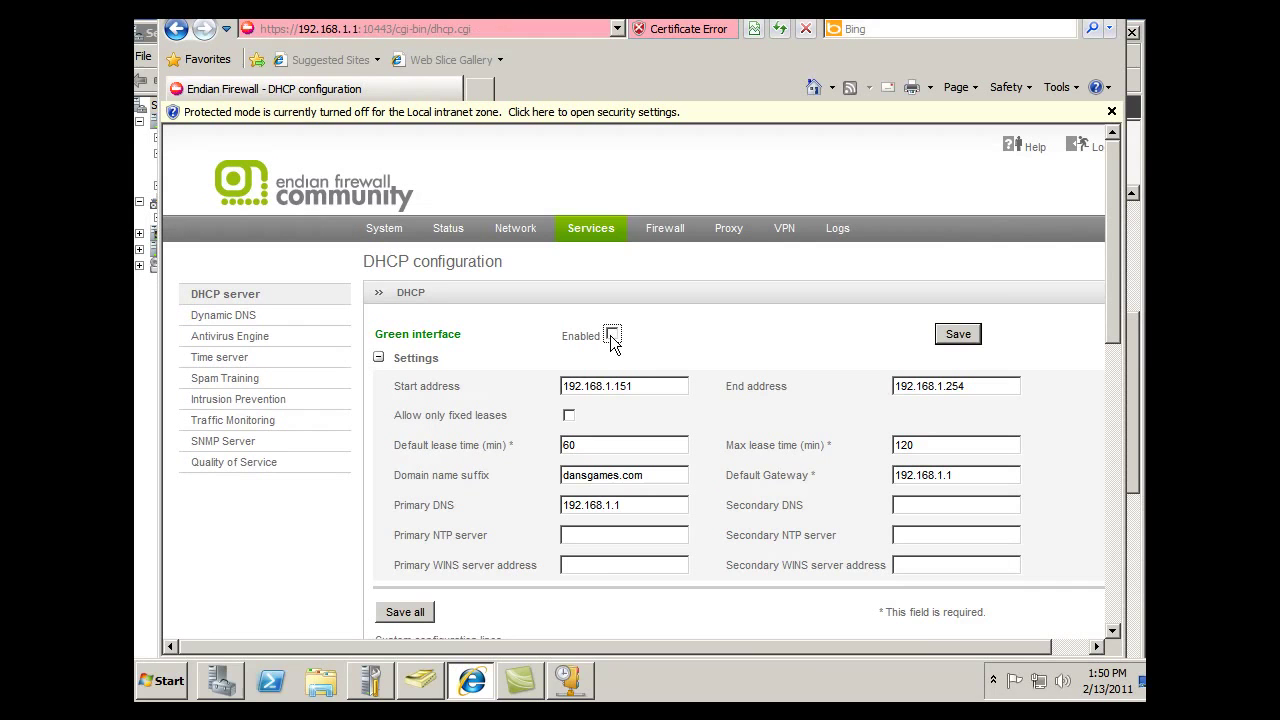
pyautogui.click(960, 337)
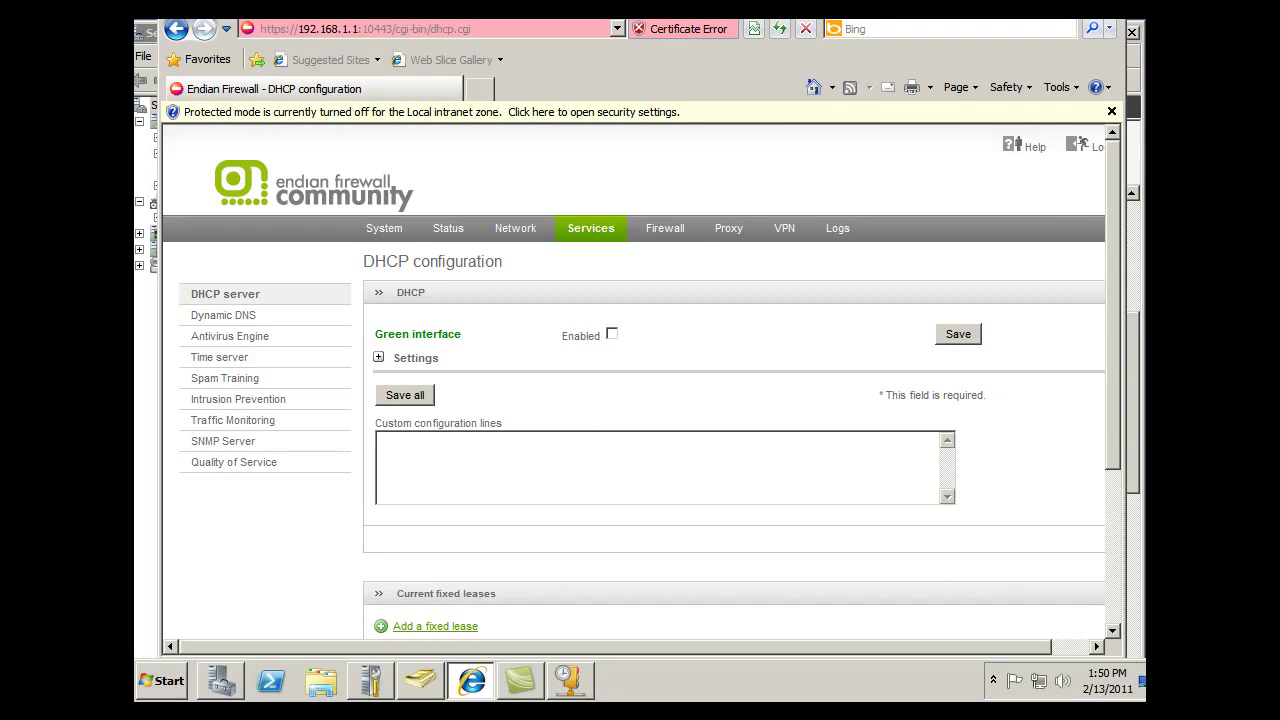
pyautogui.moveTo(709, 81); pyautogui.dragTo(719, 115)
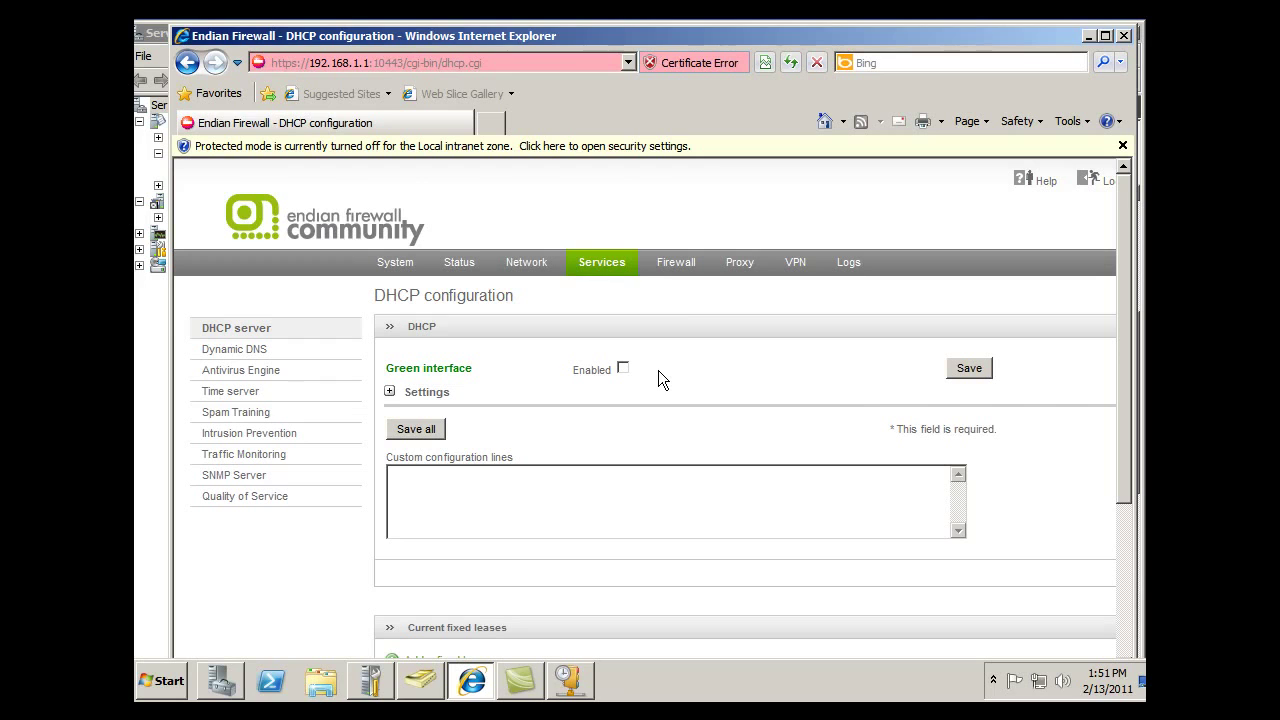
pyautogui.click(1085, 37)
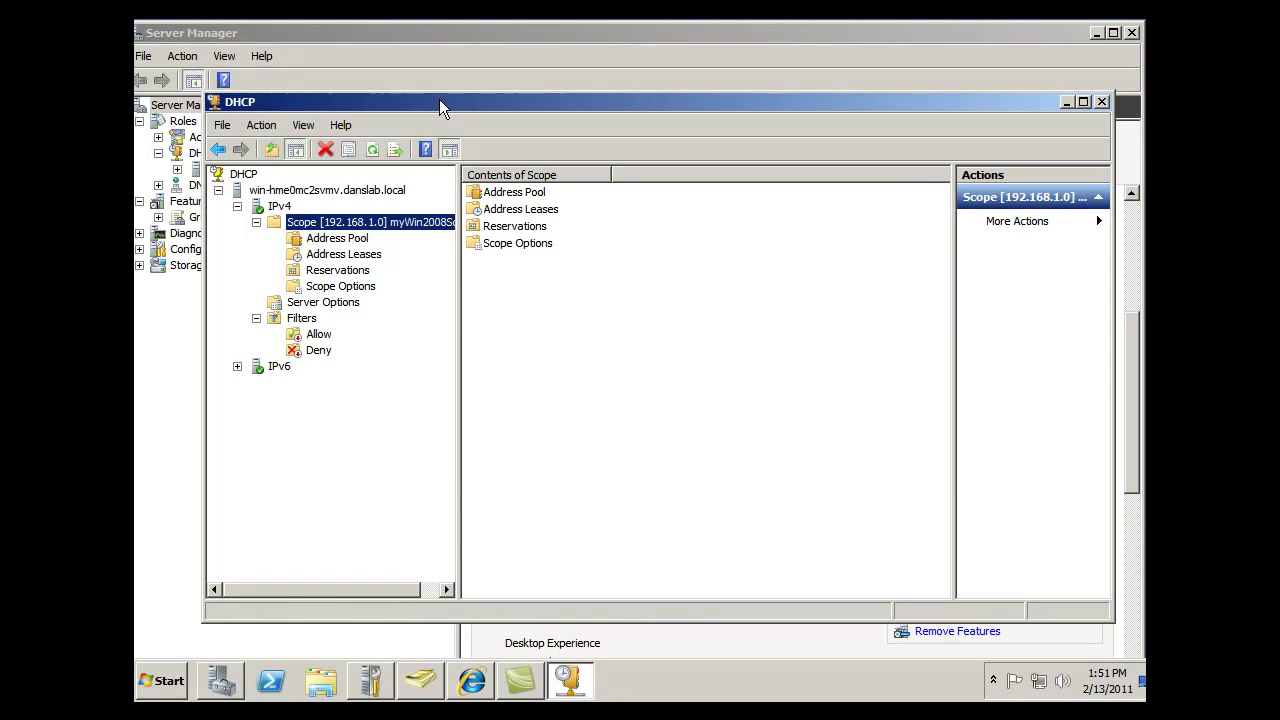
# Step: Refresh the myWin2008Scope scope in the DHCP console
pyautogui.moveTo(470, 105); pyautogui.dragTo(449, 103)
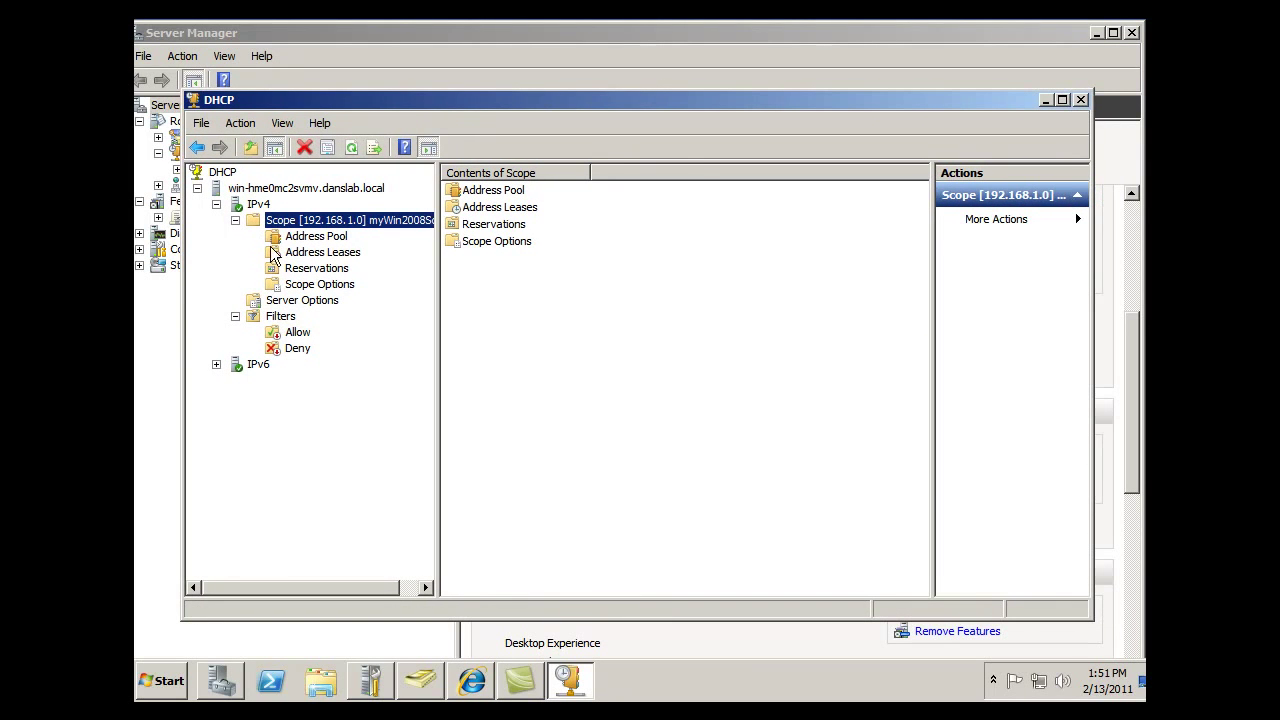
pyautogui.click(252, 222)
pyautogui.click(283, 123)
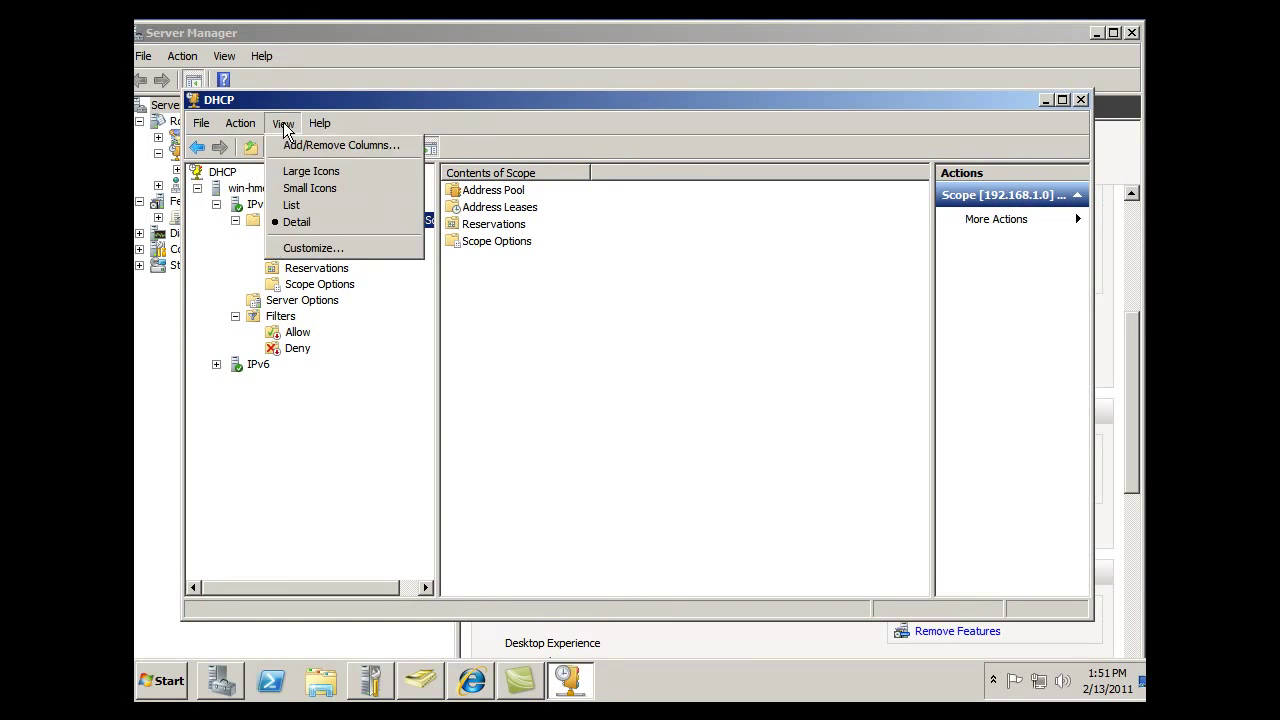
pyautogui.moveTo(240, 125)
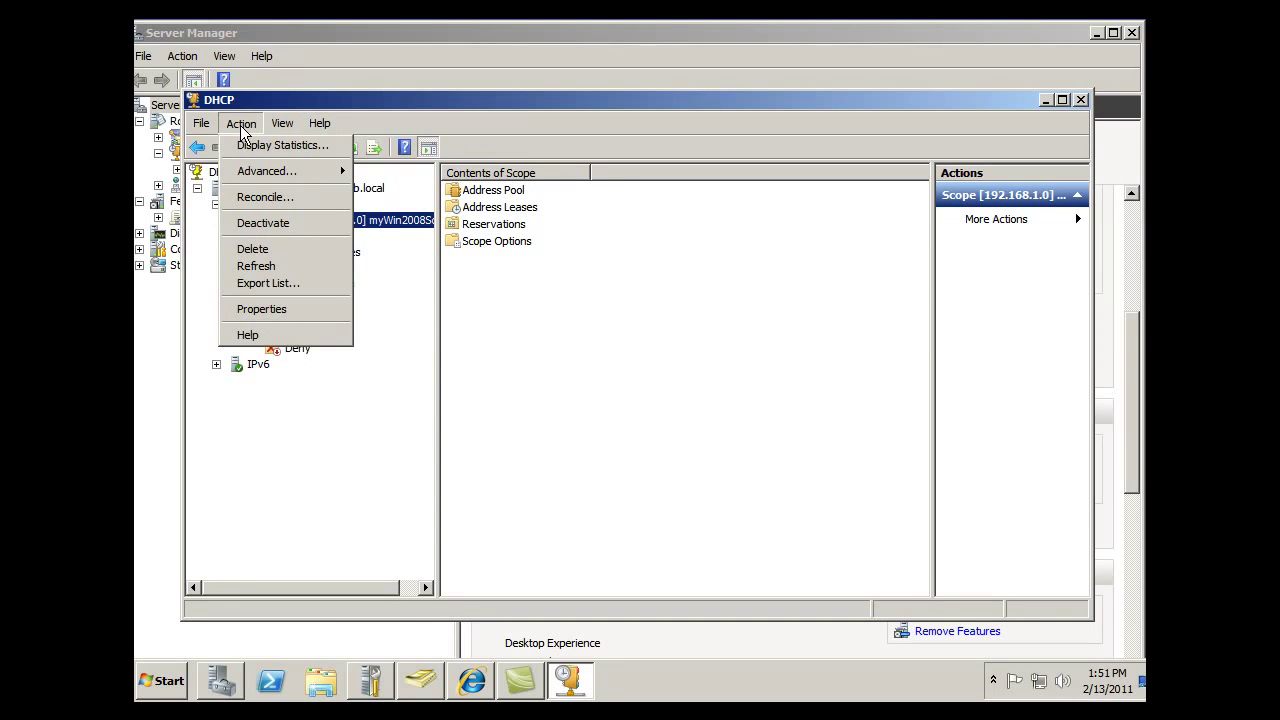
pyautogui.click(733, 405)
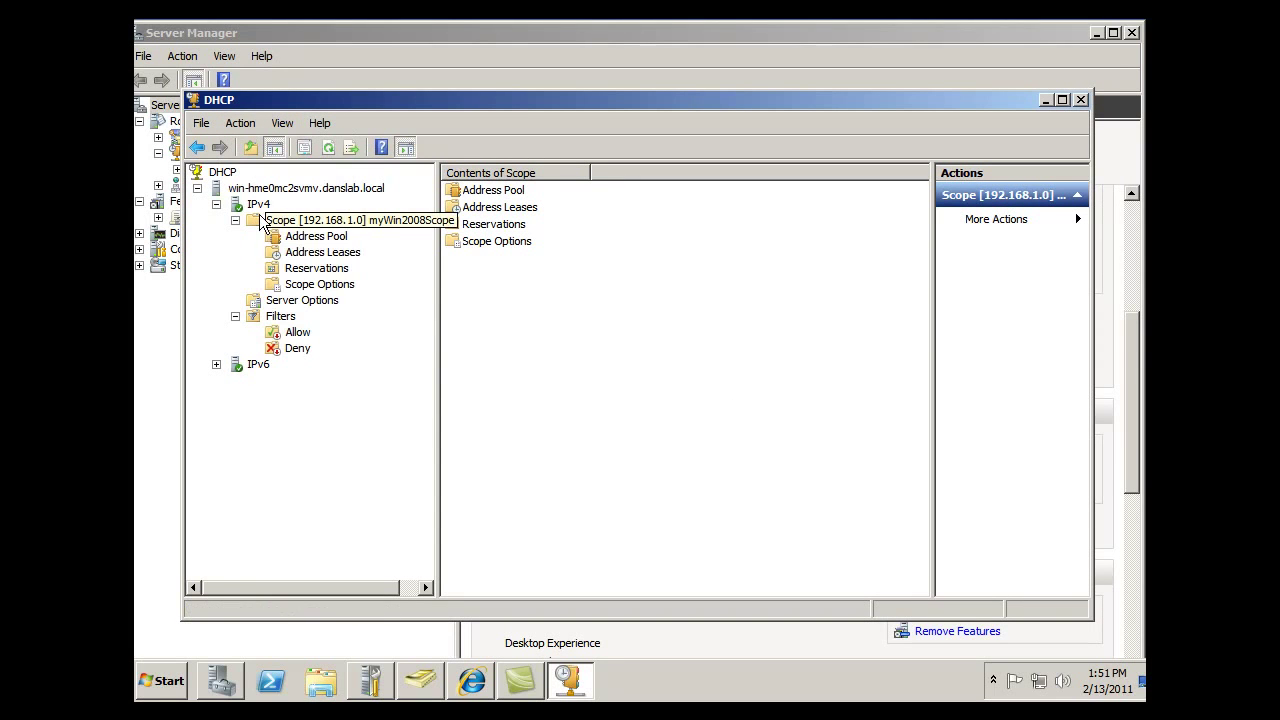
pyautogui.rightClick(254, 219)
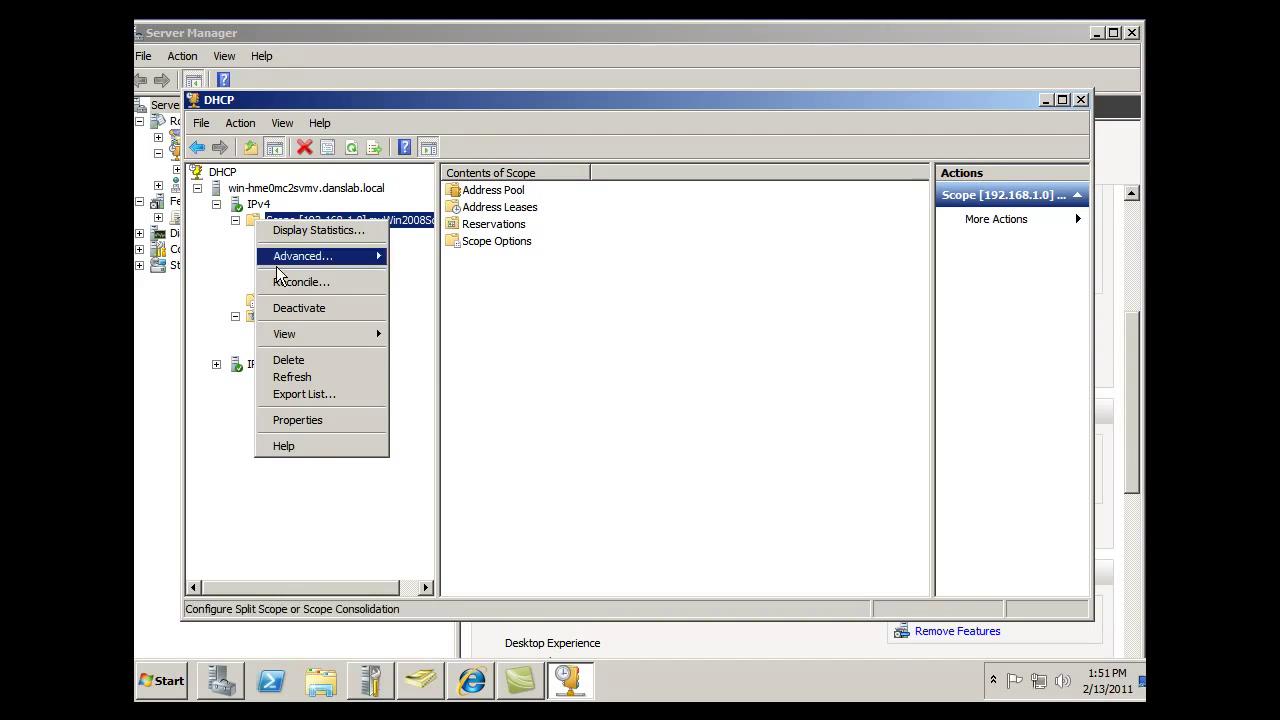
pyautogui.click(305, 374)
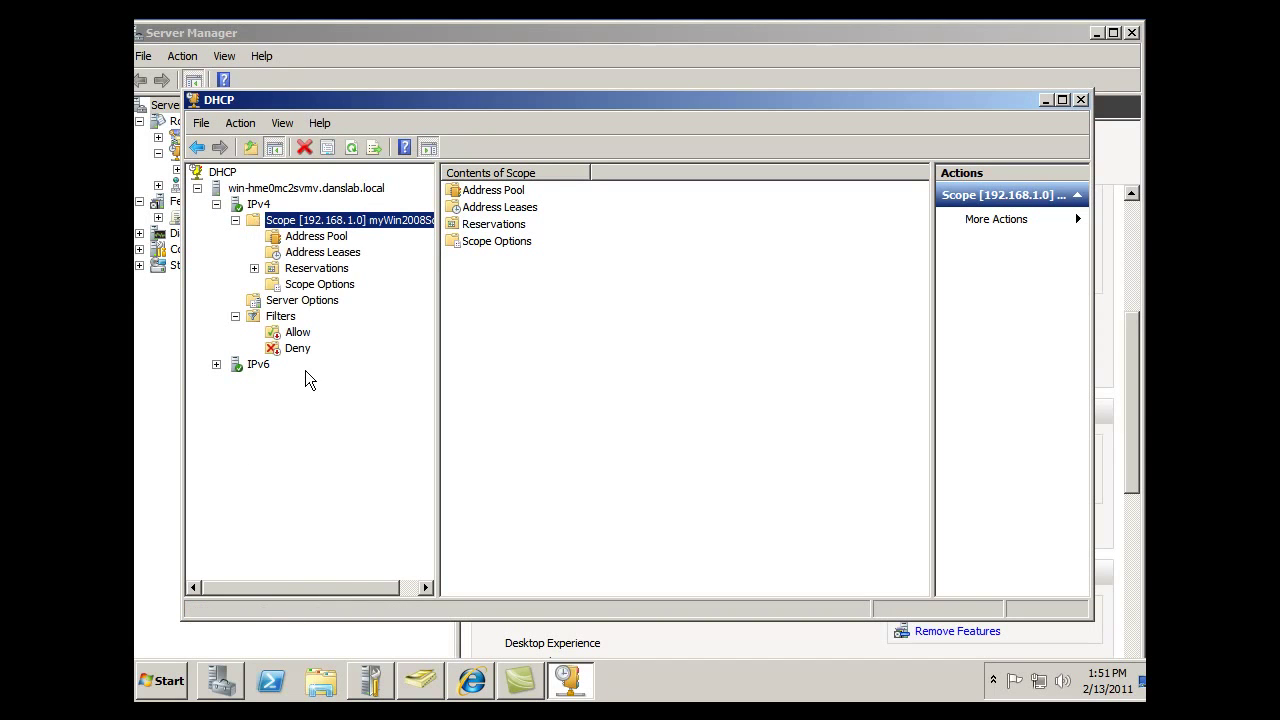
# Step: Open the scope's Address Leases and refresh the list twice to check for client leases
pyautogui.click(278, 258)
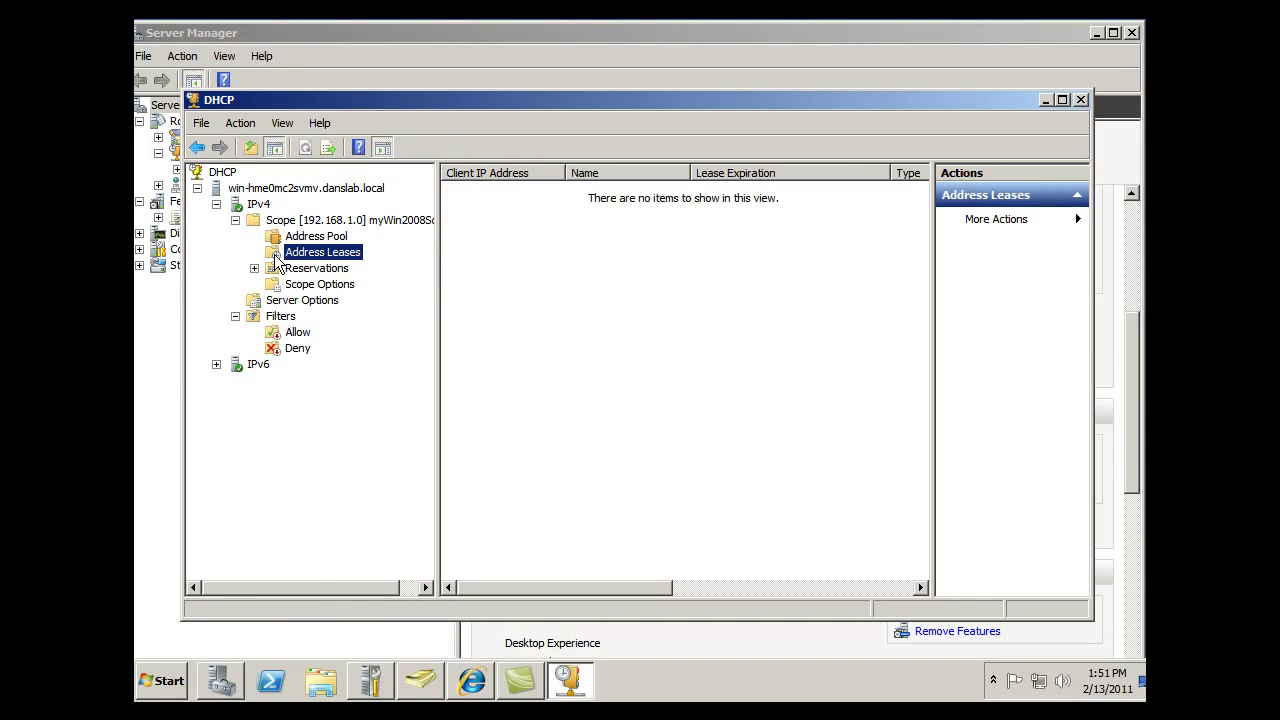
pyautogui.rightClick(278, 256)
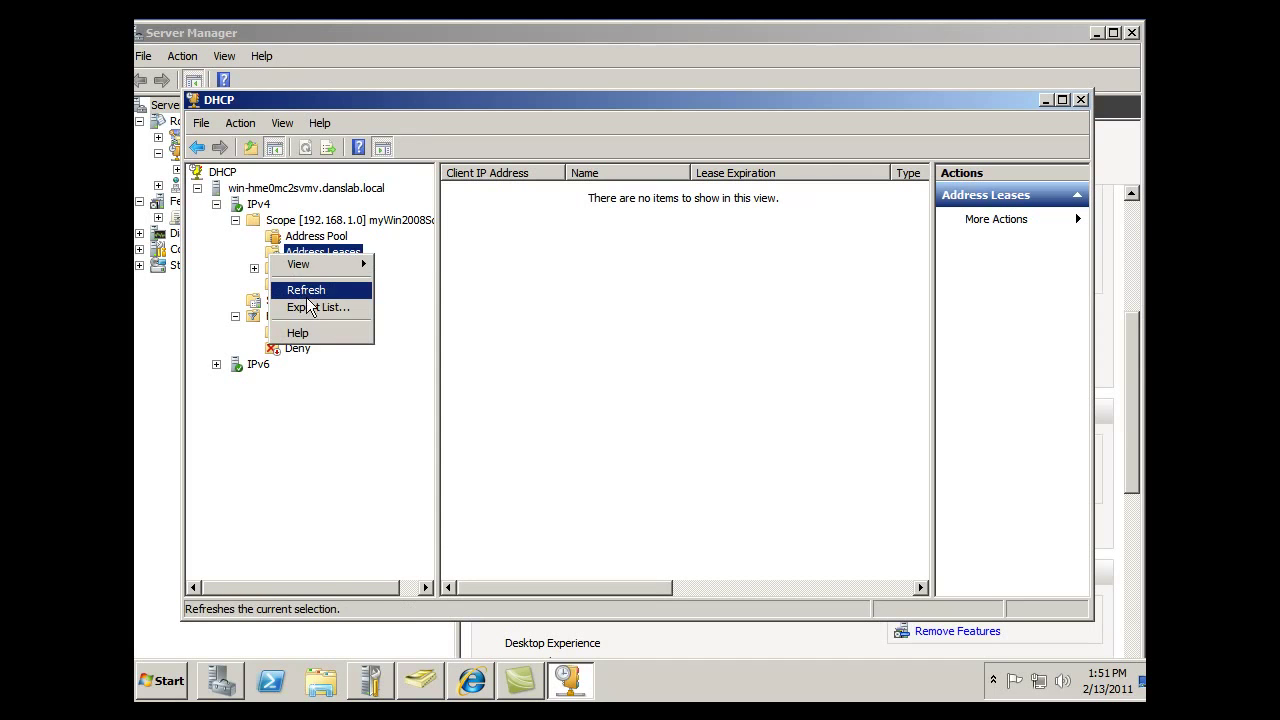
pyautogui.click(304, 292)
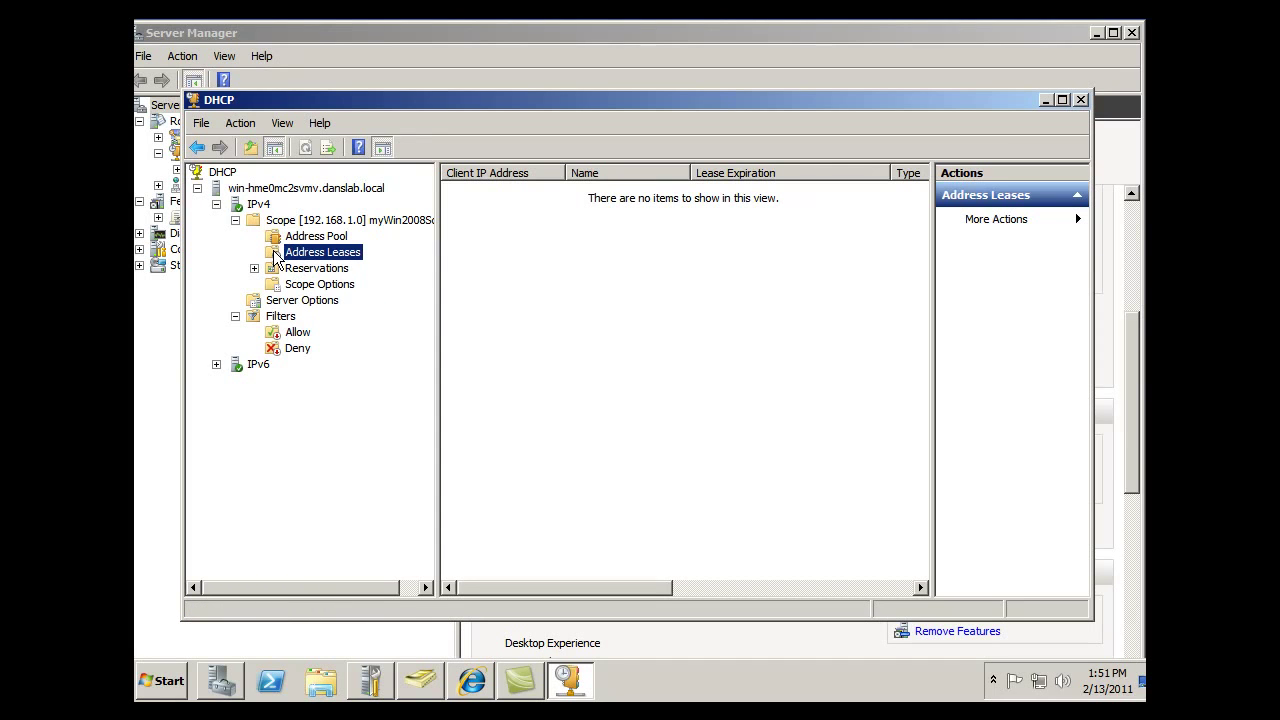
pyautogui.rightClick(279, 253)
pyautogui.click(297, 288)
pyautogui.click(994, 681)
pyautogui.click(994, 683)
pyautogui.click(994, 683)
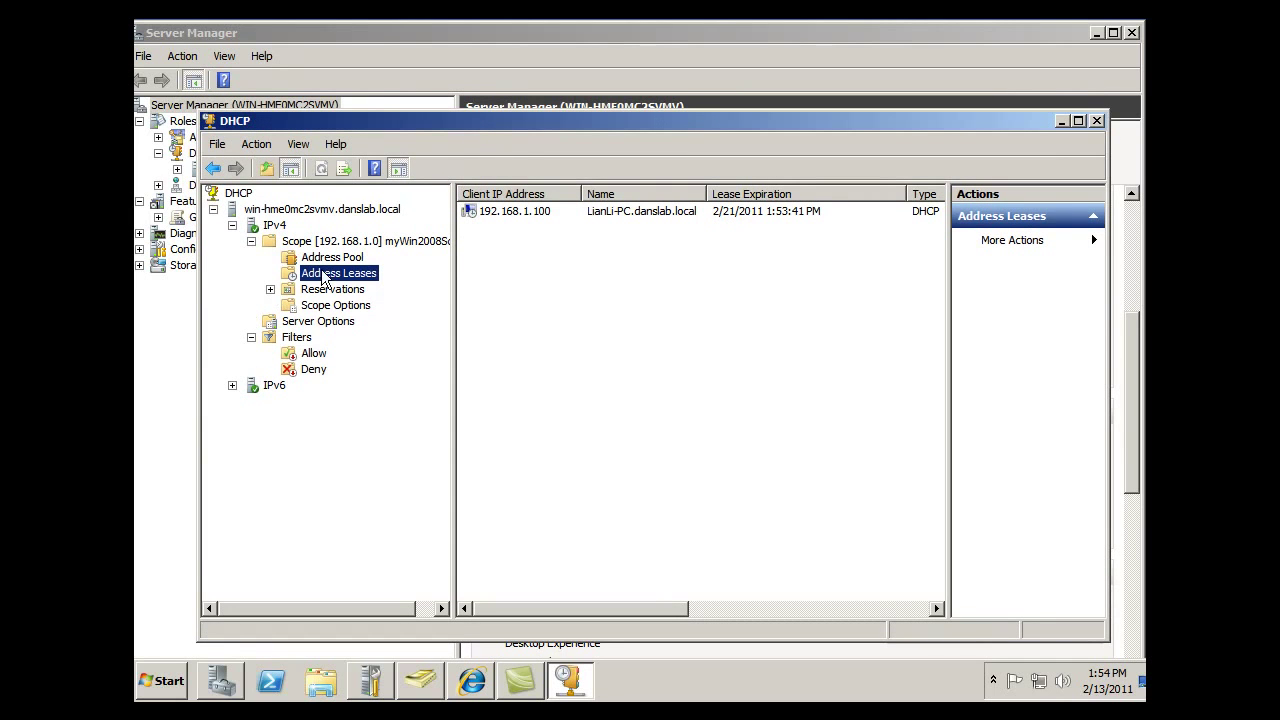
pyautogui.rightClick(285, 276)
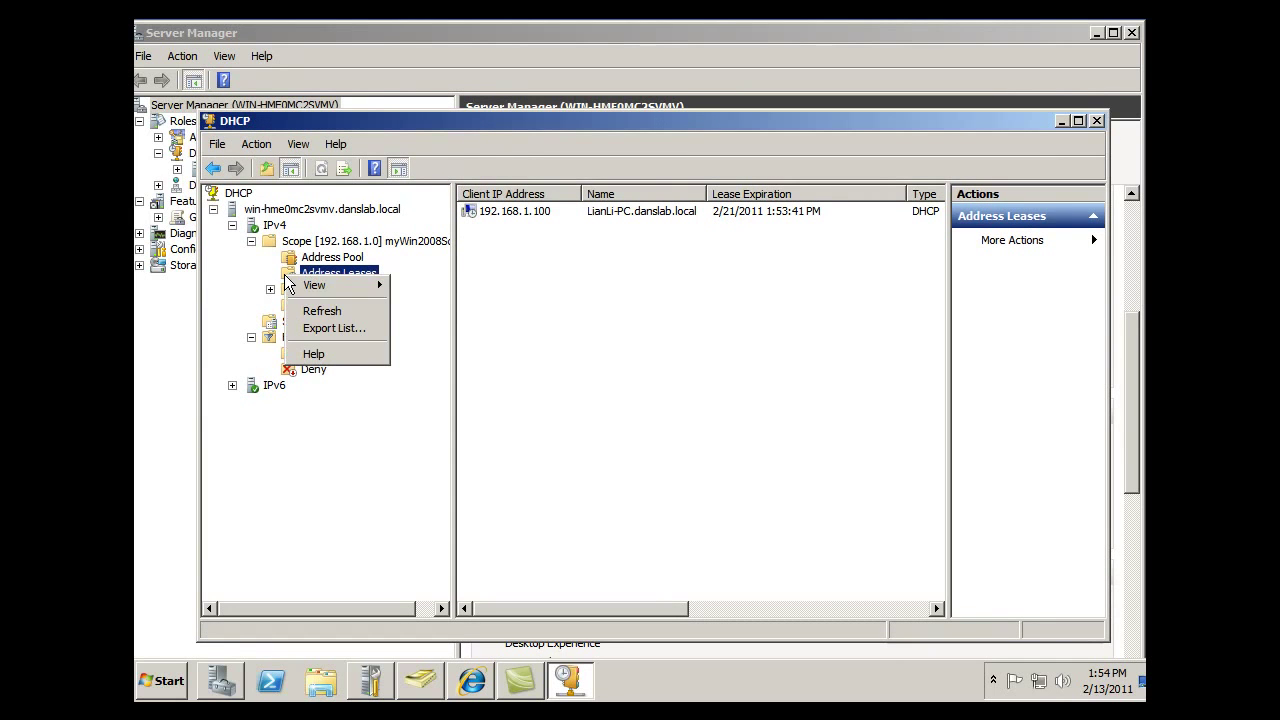
pyautogui.click(502, 295)
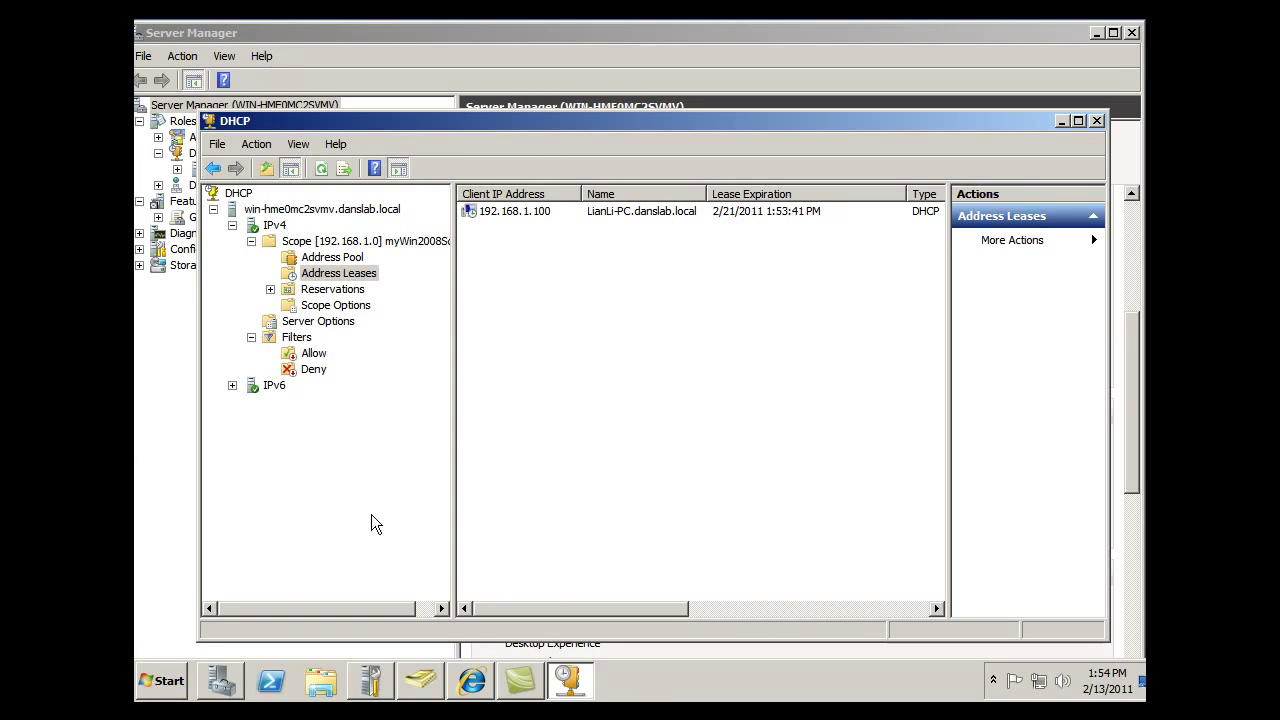
# Step: Open Command Prompt as administrator and enter ipconfig /release without running it
pyautogui.click(165, 681)
pyautogui.click(168, 638)
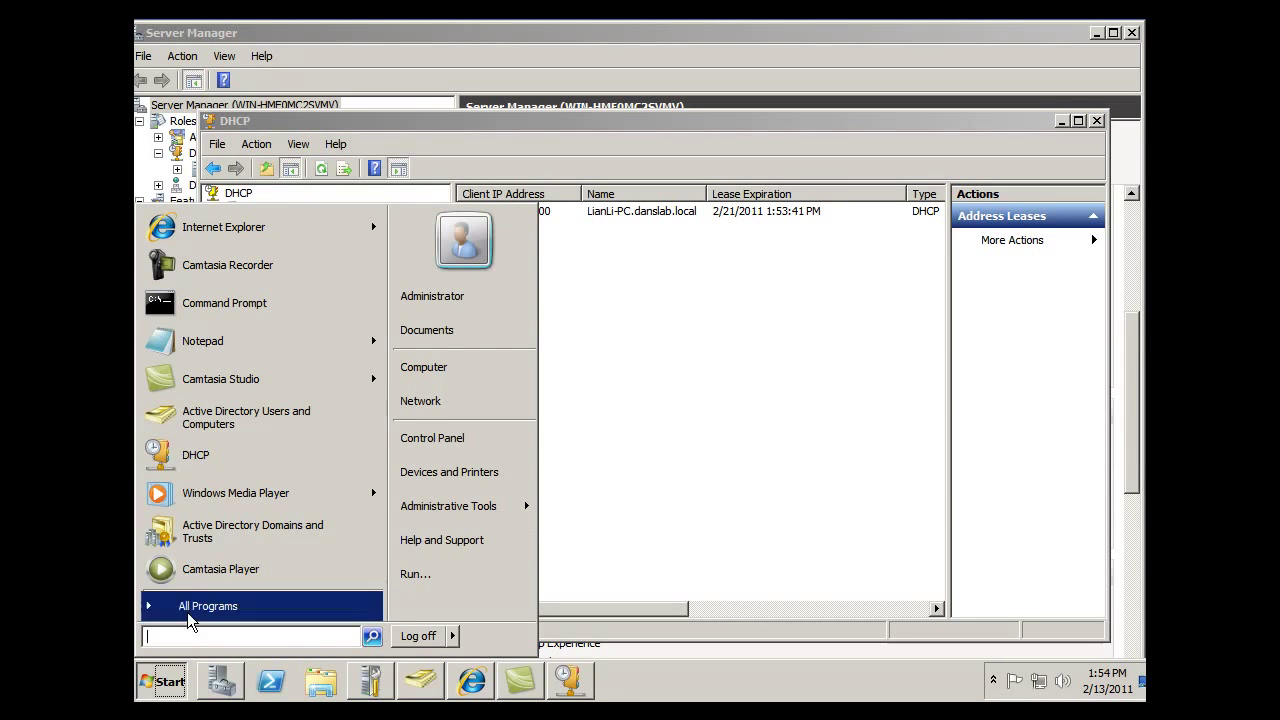
pyautogui.click(218, 305)
pyautogui.rightClick(218, 305)
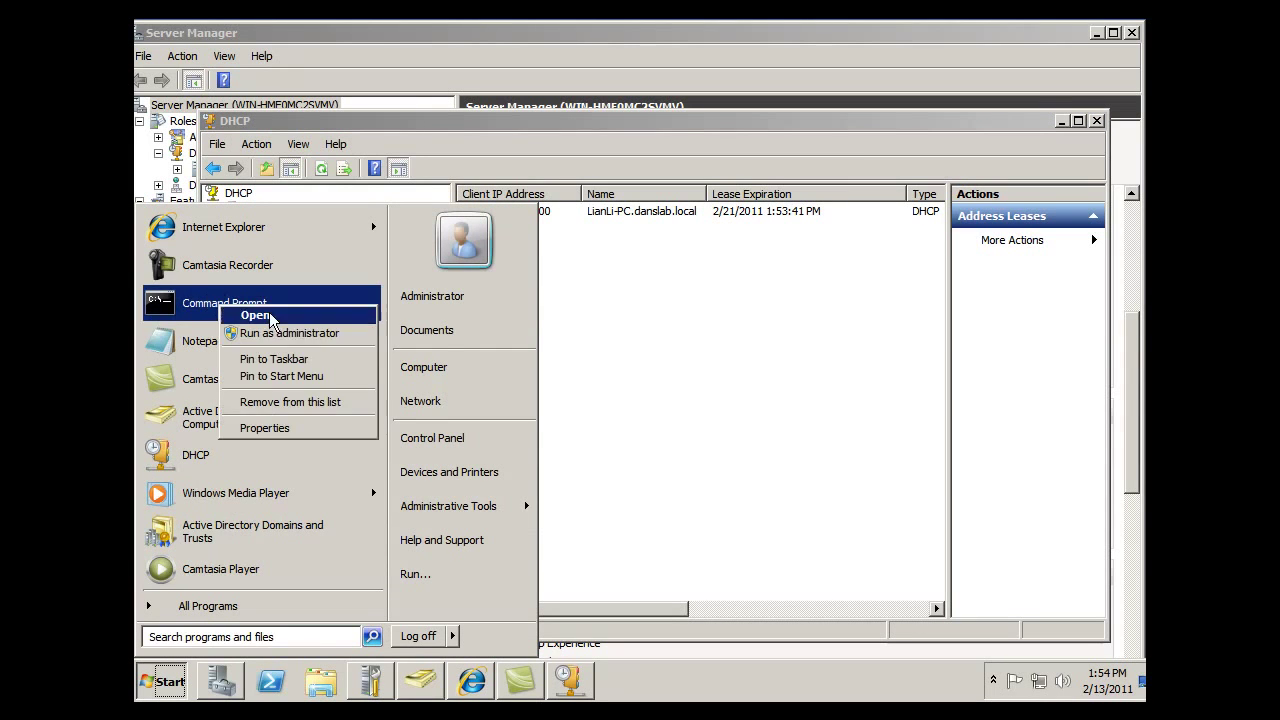
pyautogui.click(287, 333)
pyautogui.moveTo(600, 62); pyautogui.dragTo(684, 242)
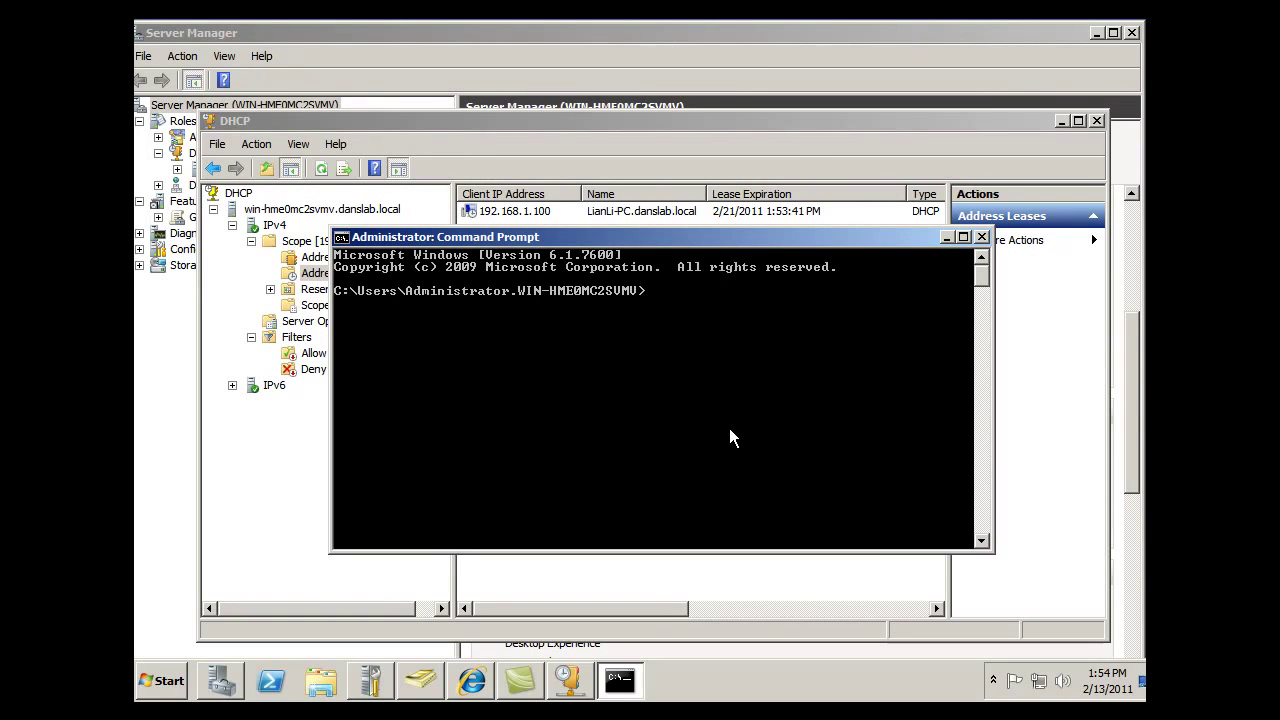
pyautogui.write('ipconfig /release')
pyautogui.moveTo(787, 241); pyautogui.dragTo(790, 256)
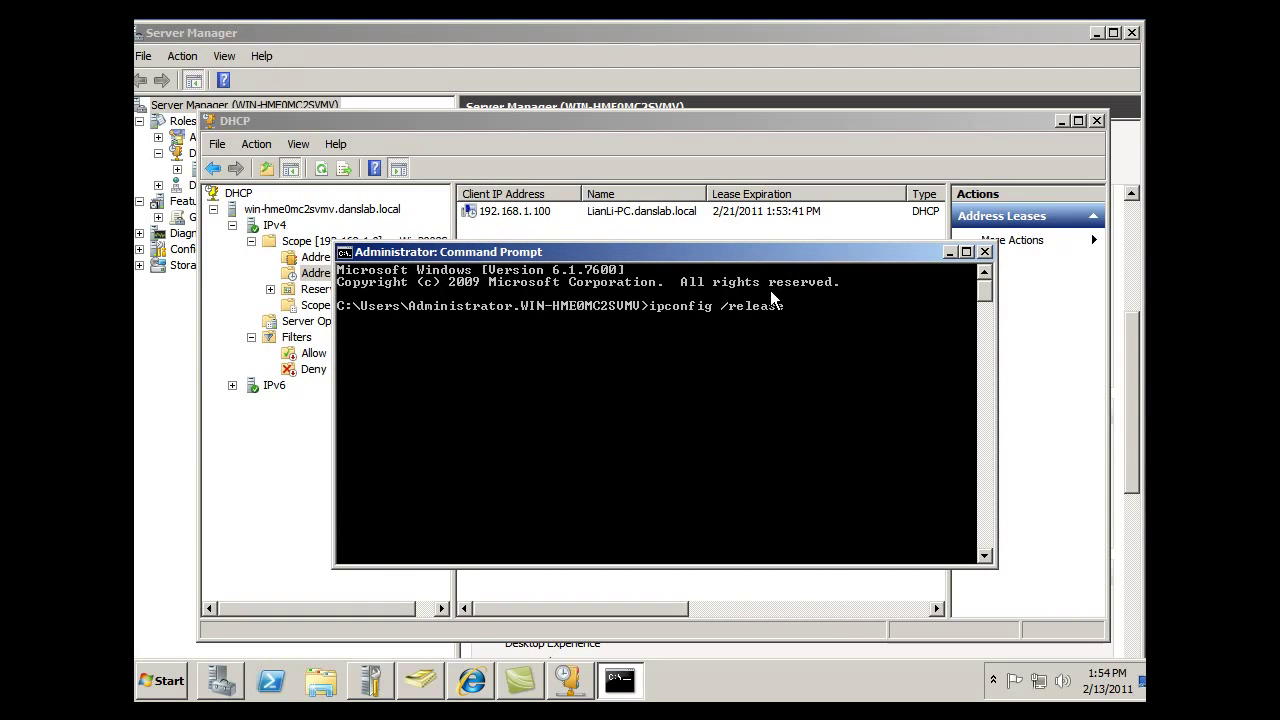
pyautogui.click(162, 681)
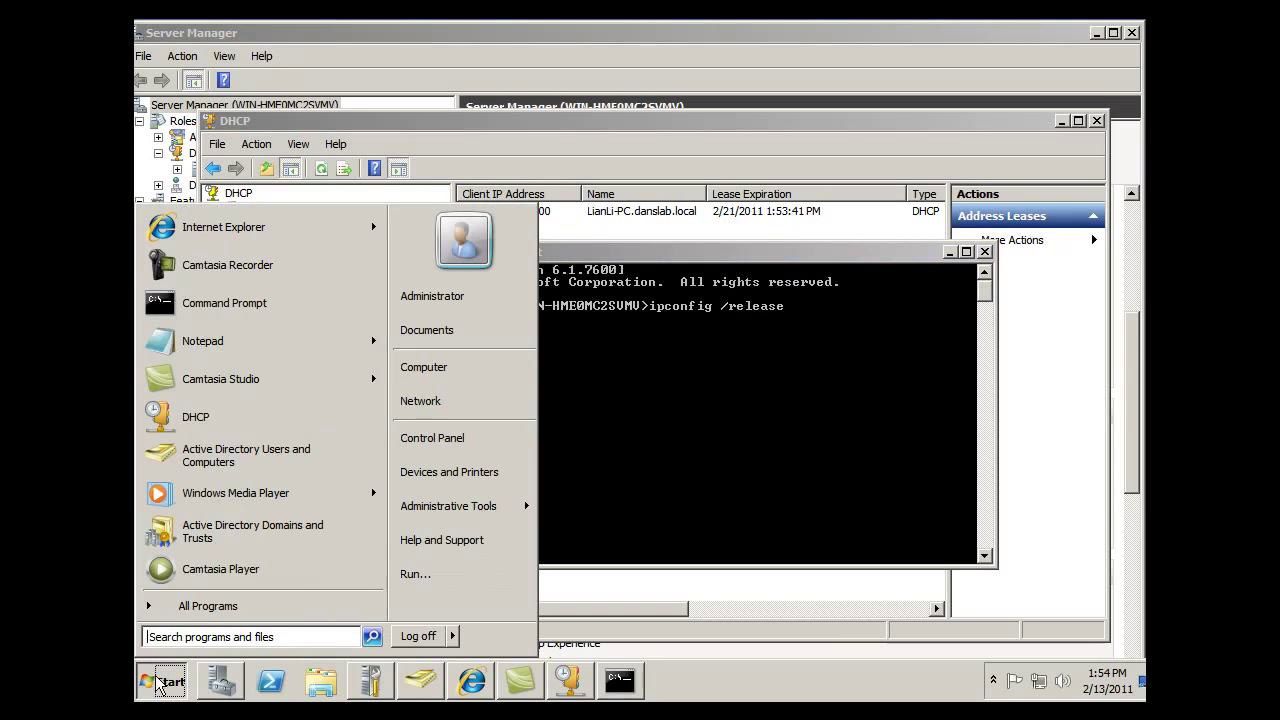
pyautogui.rightClick(202, 314)
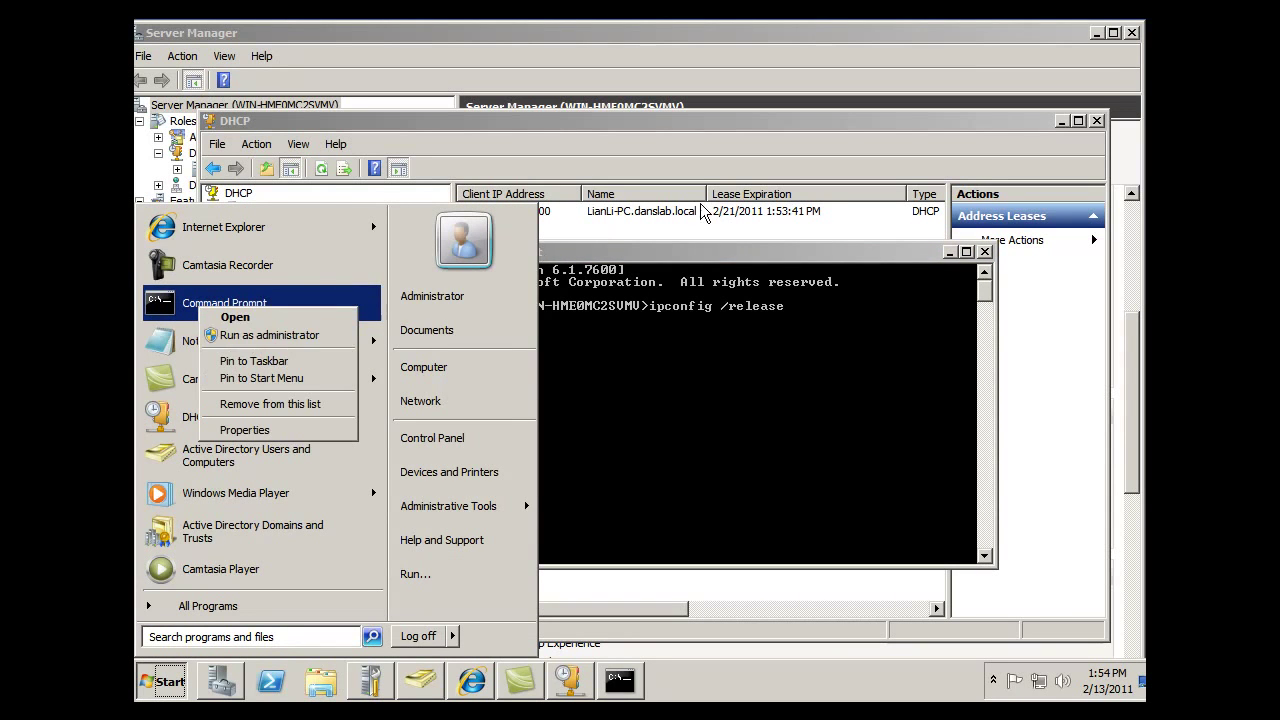
pyautogui.click(724, 258)
pyautogui.moveTo(730, 256); pyautogui.dragTo(732, 272)
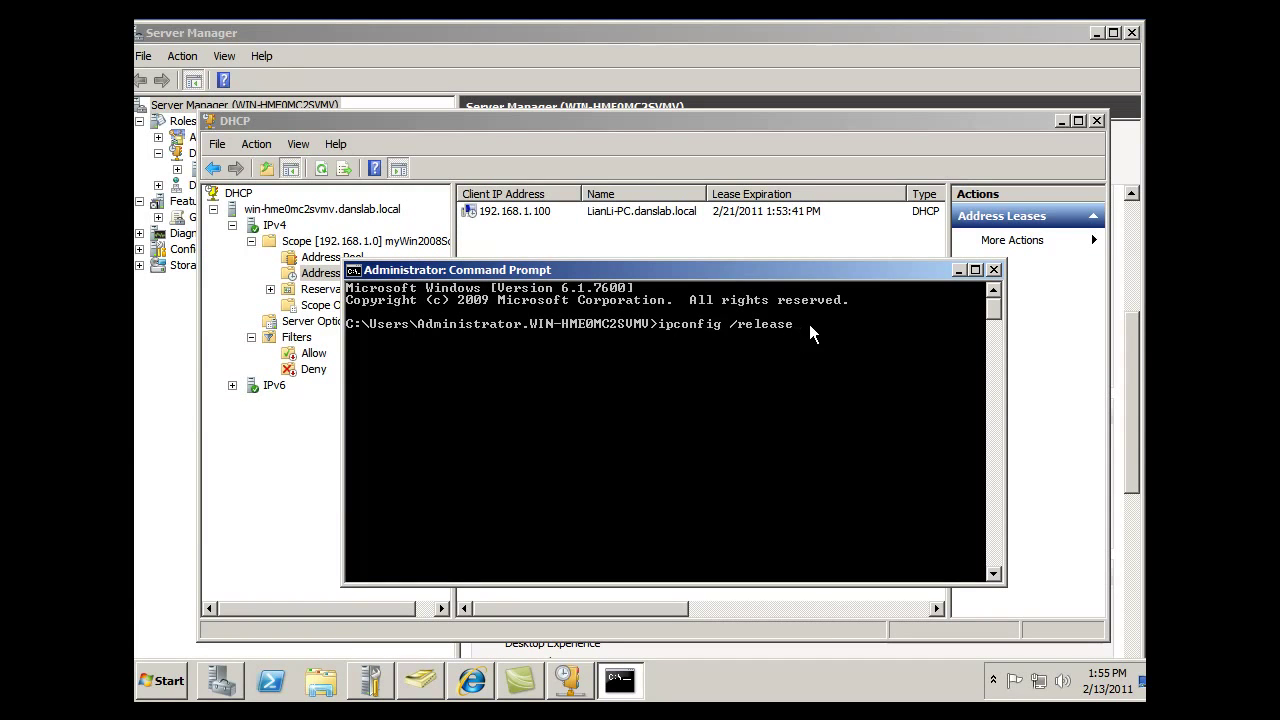
# Step: Change the entered command to ipconfig /renew and close Command Prompt without running it
pyautogui.press('BackSpace')
pyautogui.press('BackSpace')
pyautogui.write('new')
pyautogui.click(995, 269)
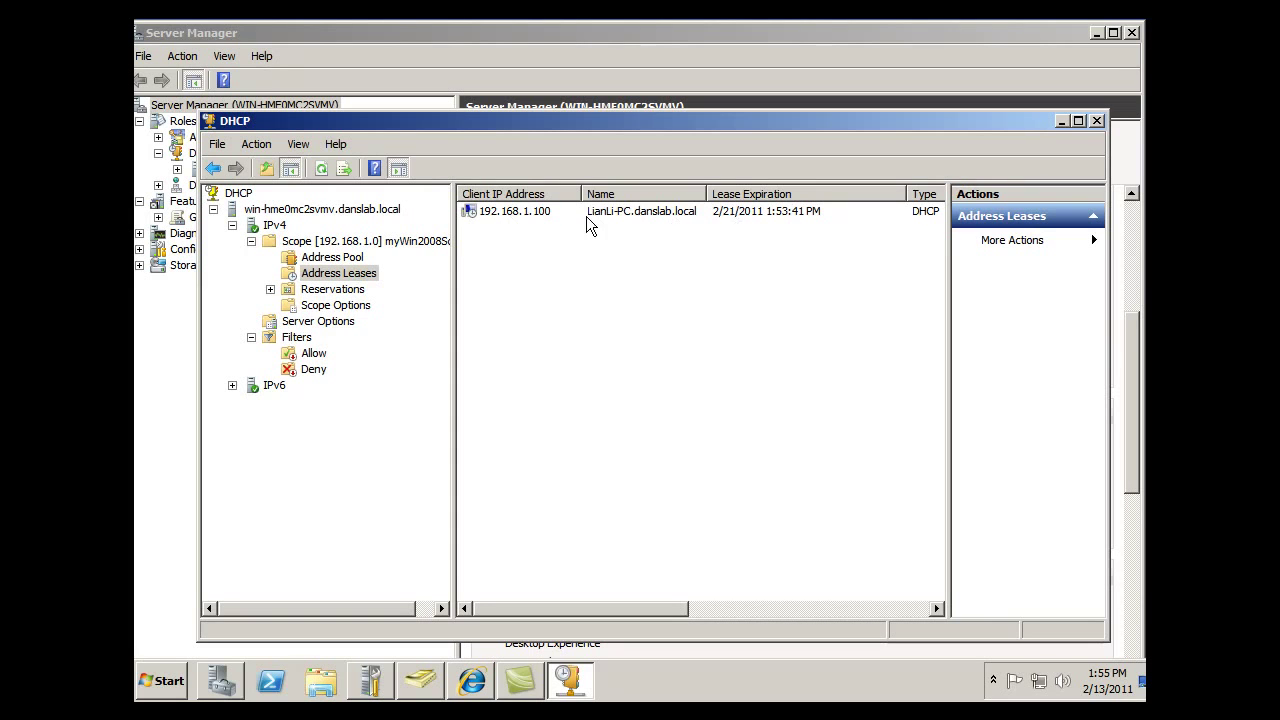
# Step: Examine the client lease for 192.168.1.100 in the scope's Address Leases
pyautogui.click(507, 212)
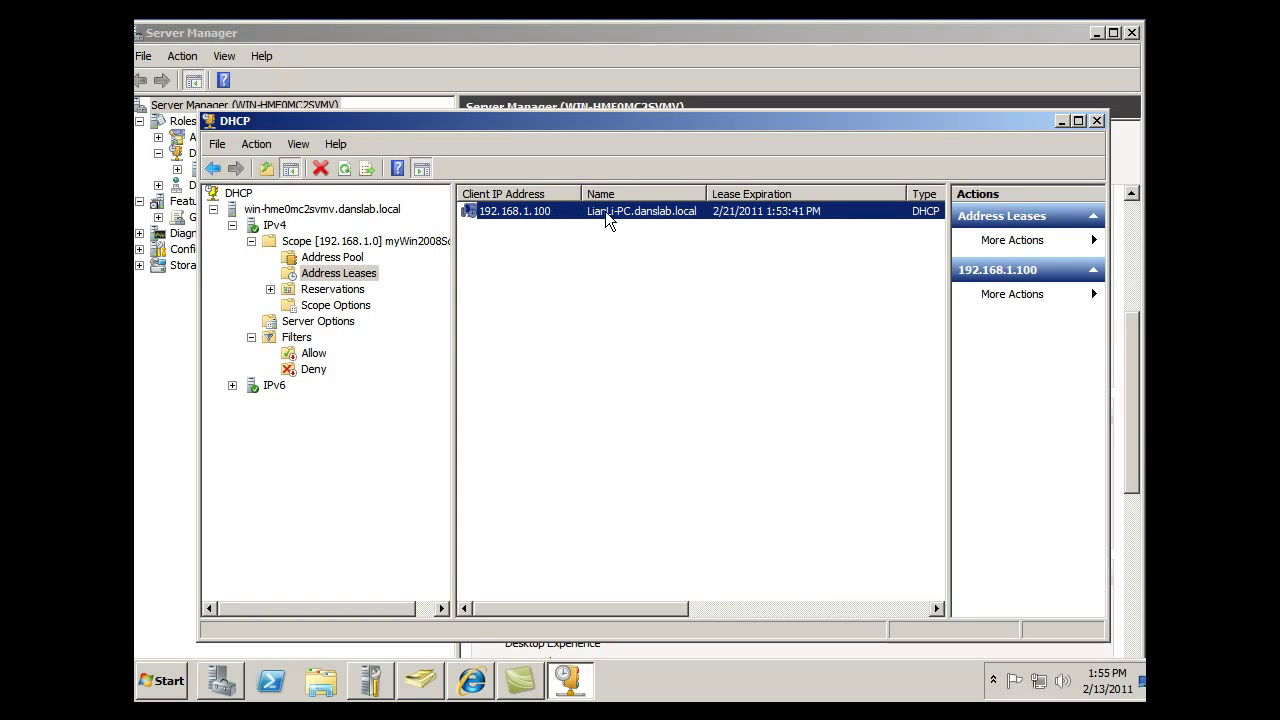
pyautogui.moveTo(648, 113)
pyautogui.mouseDown()
pyautogui.moveTo(619, 99)
pyautogui.moveTo(637, 100)
pyautogui.mouseUp()
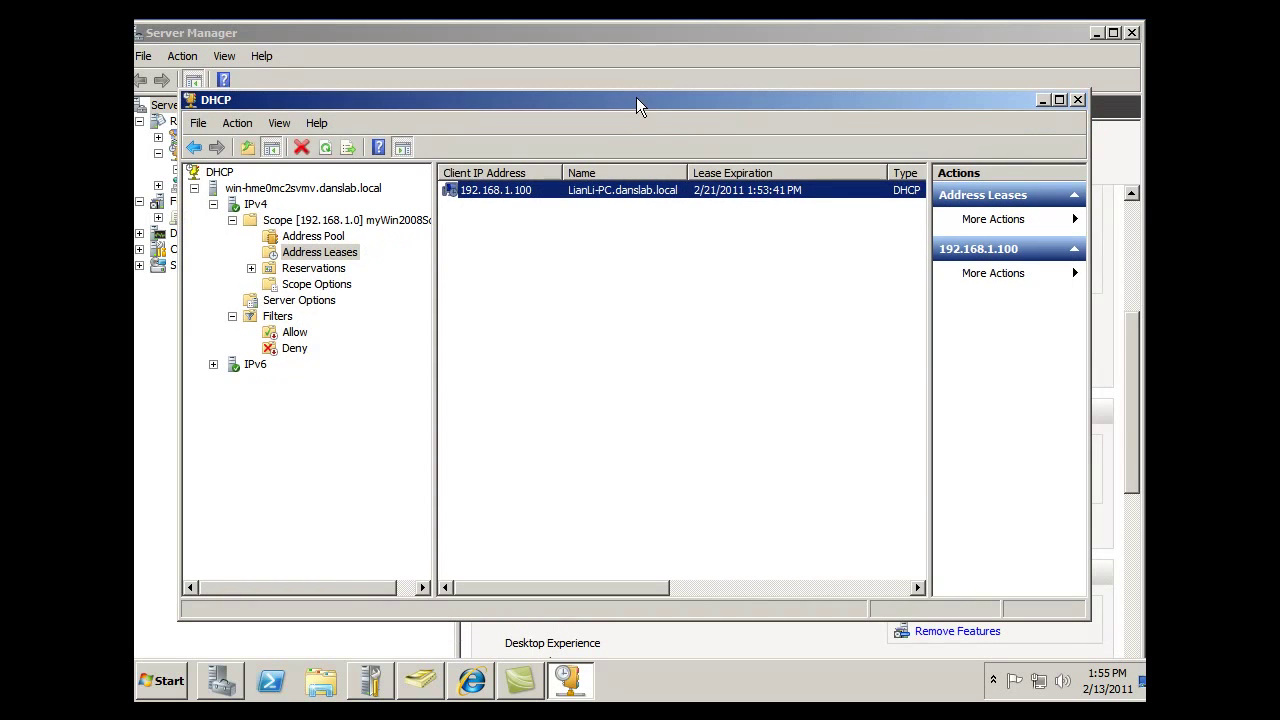
pyautogui.click(655, 261)
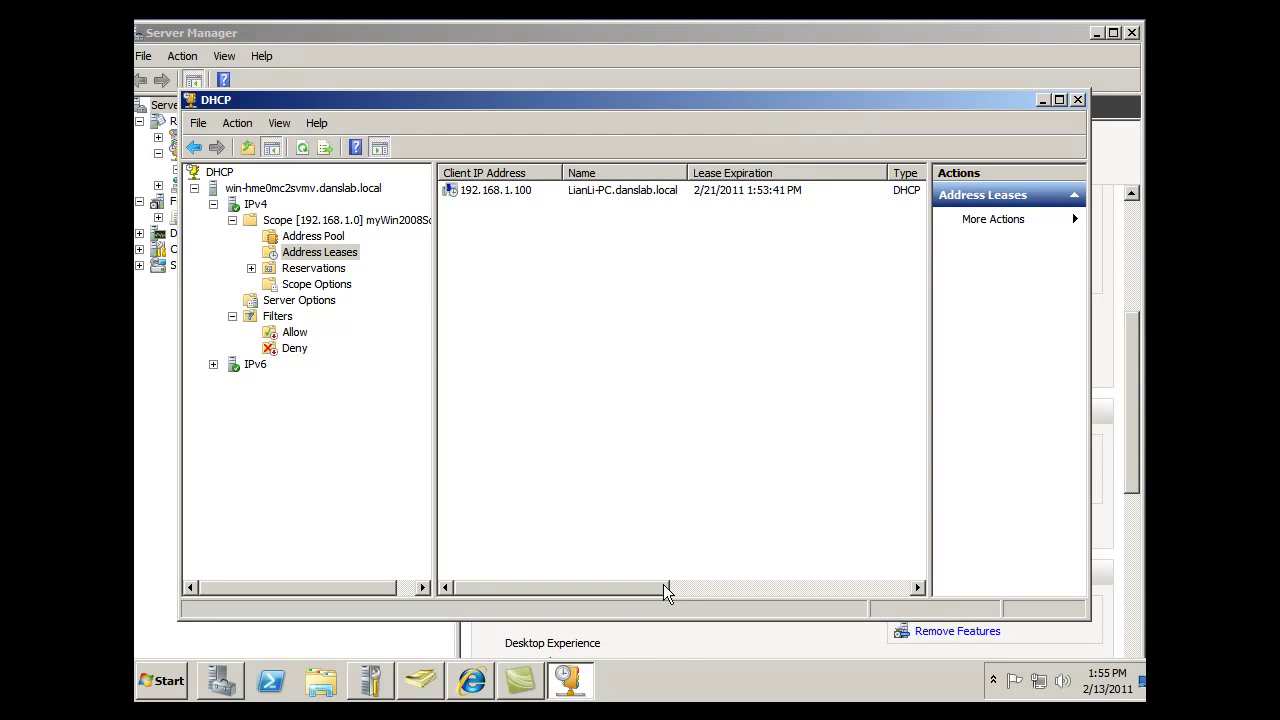
pyautogui.moveTo(511, 697)
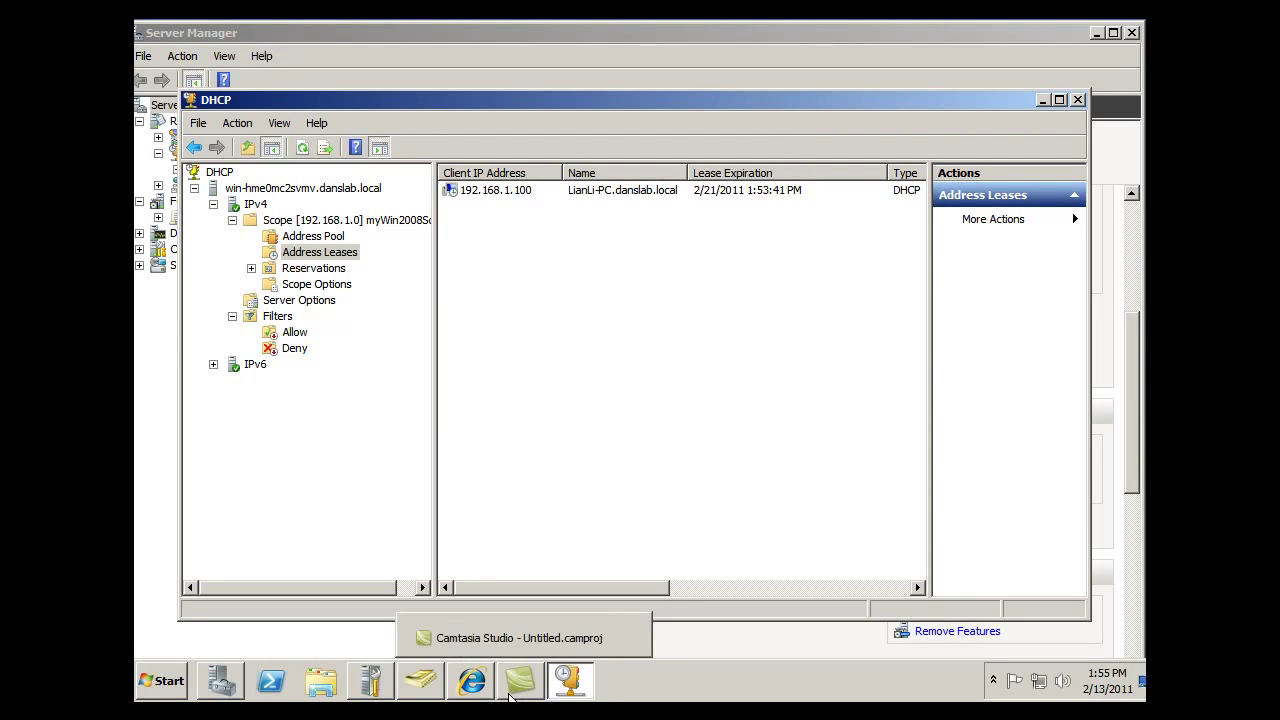